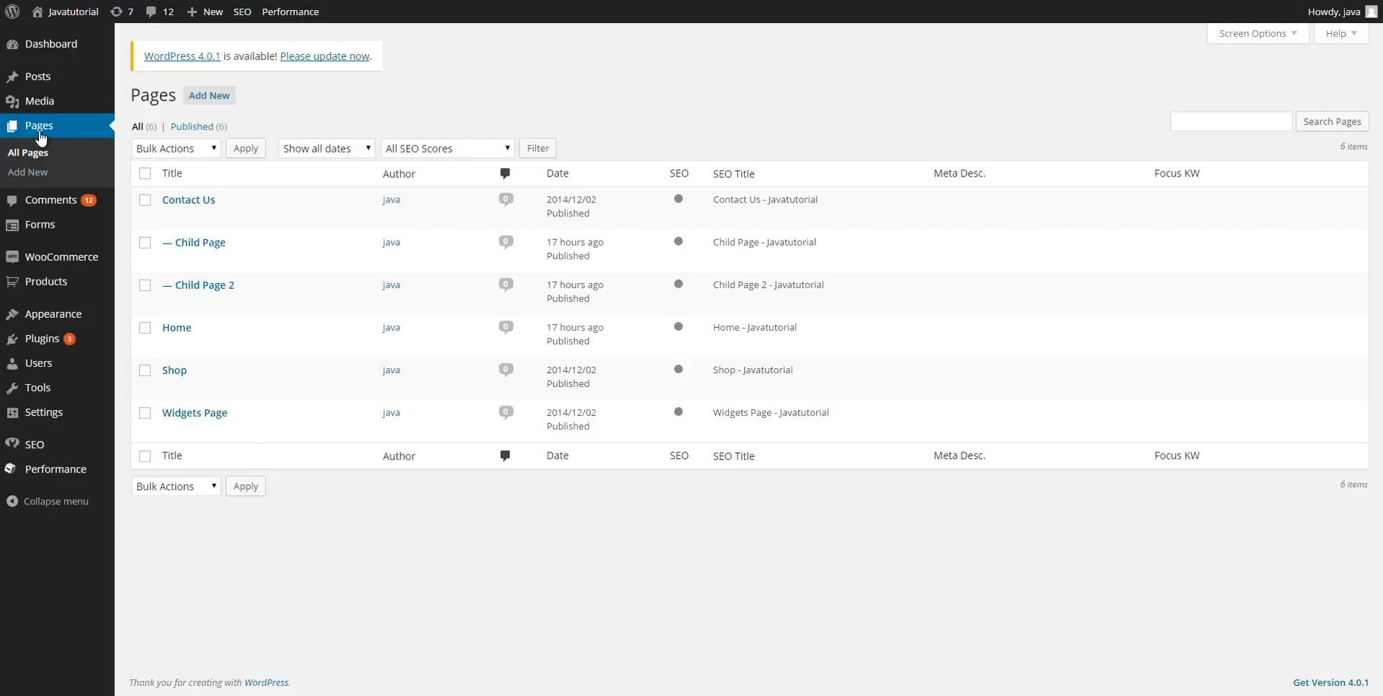
Open the Add New Page editor from the Pages list.
click(209, 104)
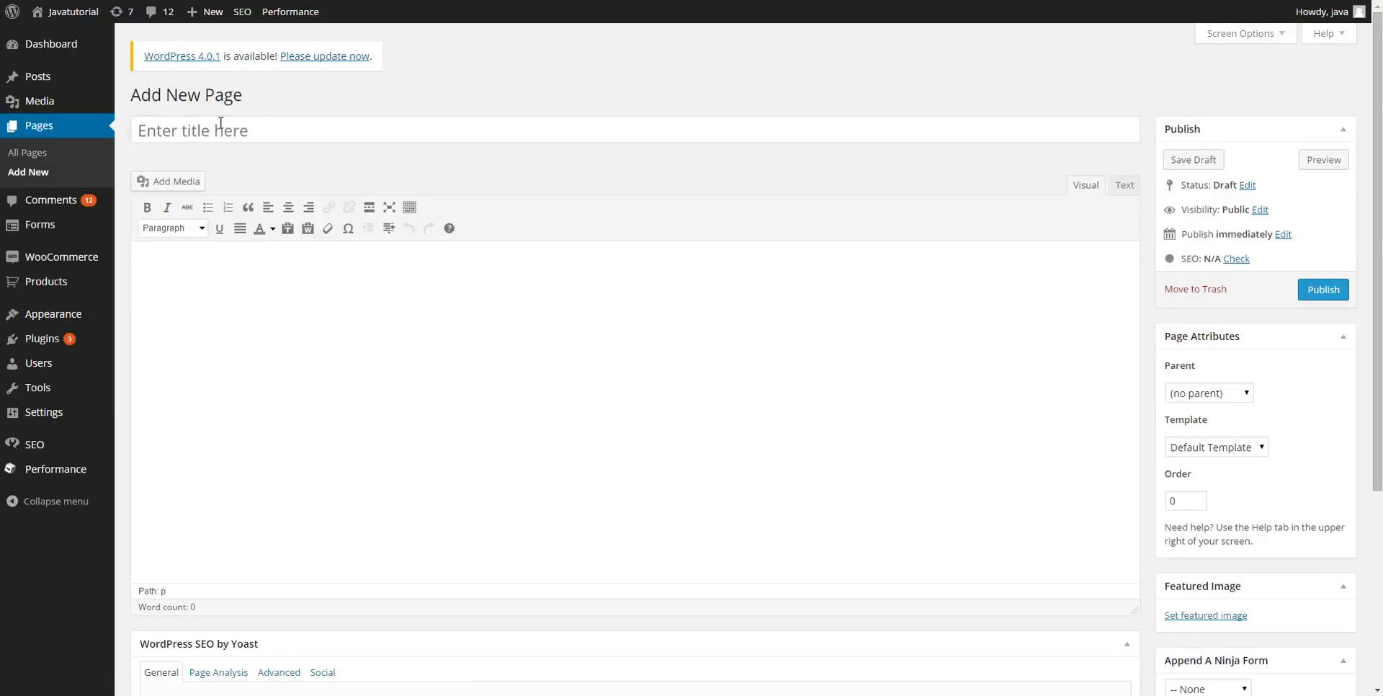
Title the page 'Blog', assign the Blog Page template, and publish it.
text(Blog)
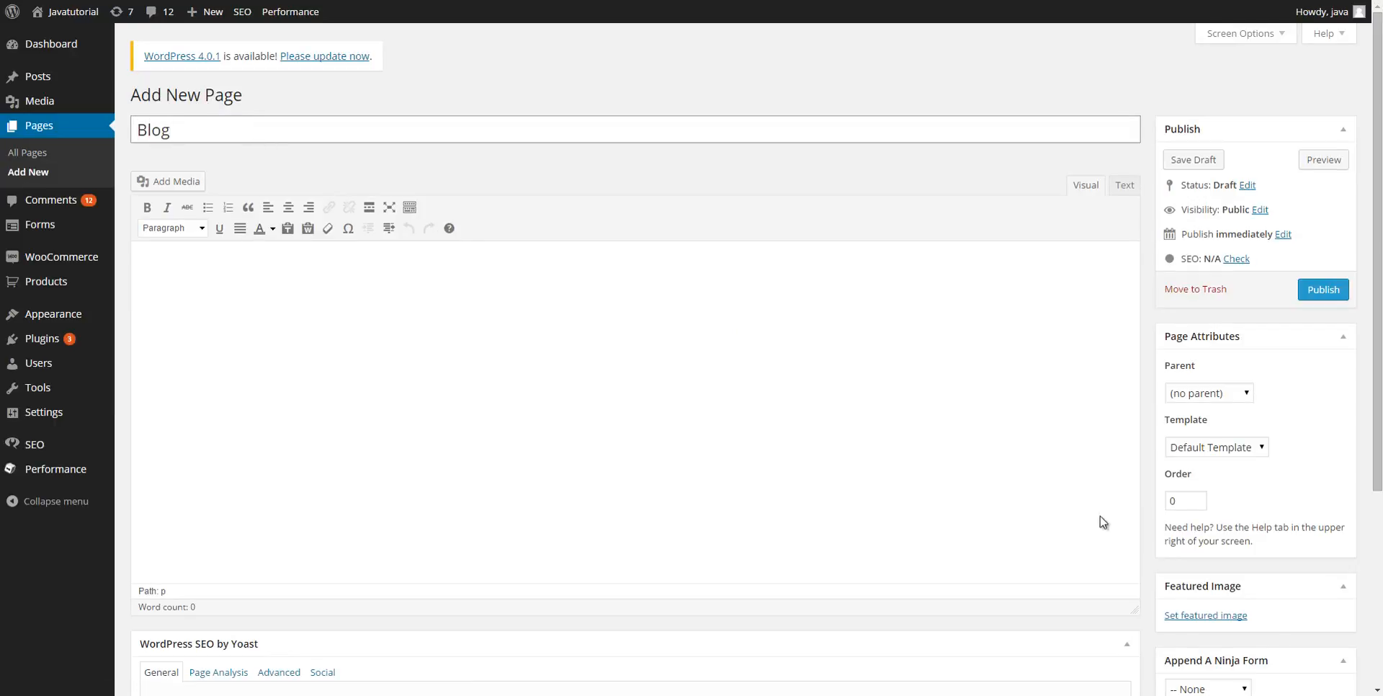
click(1204, 448)
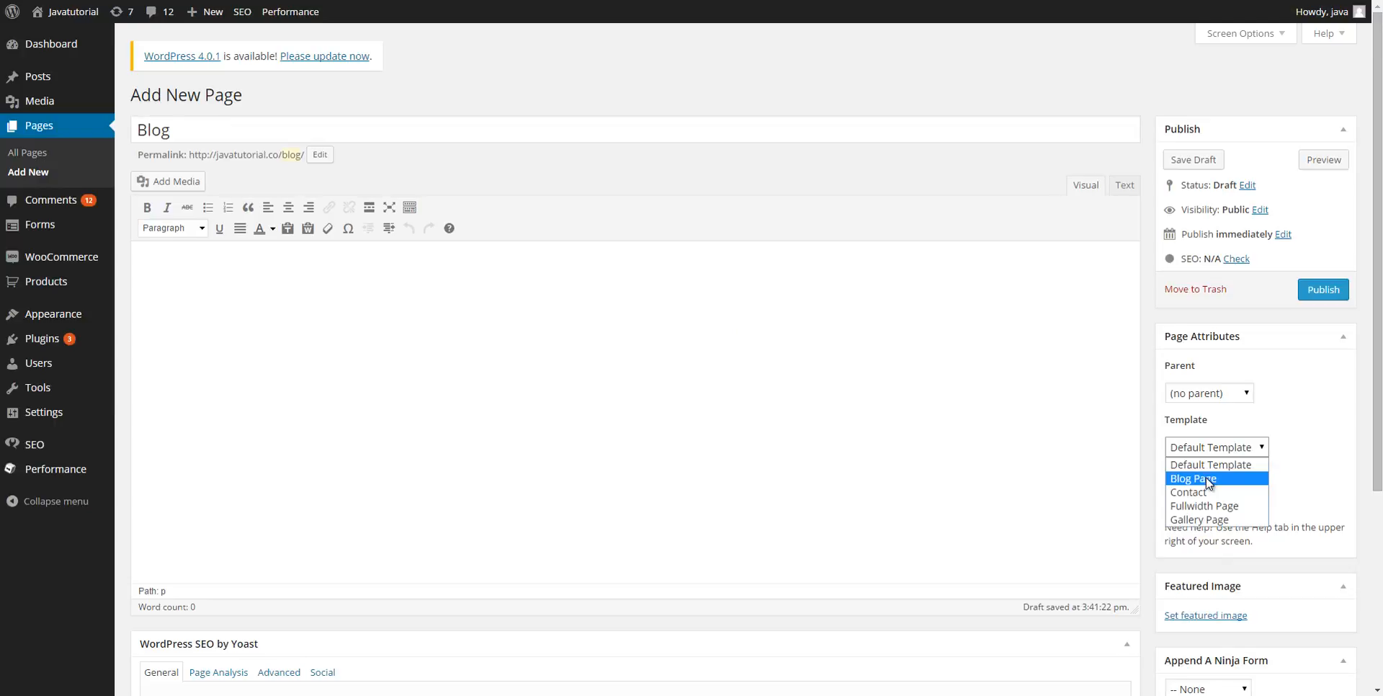
click(1208, 481)
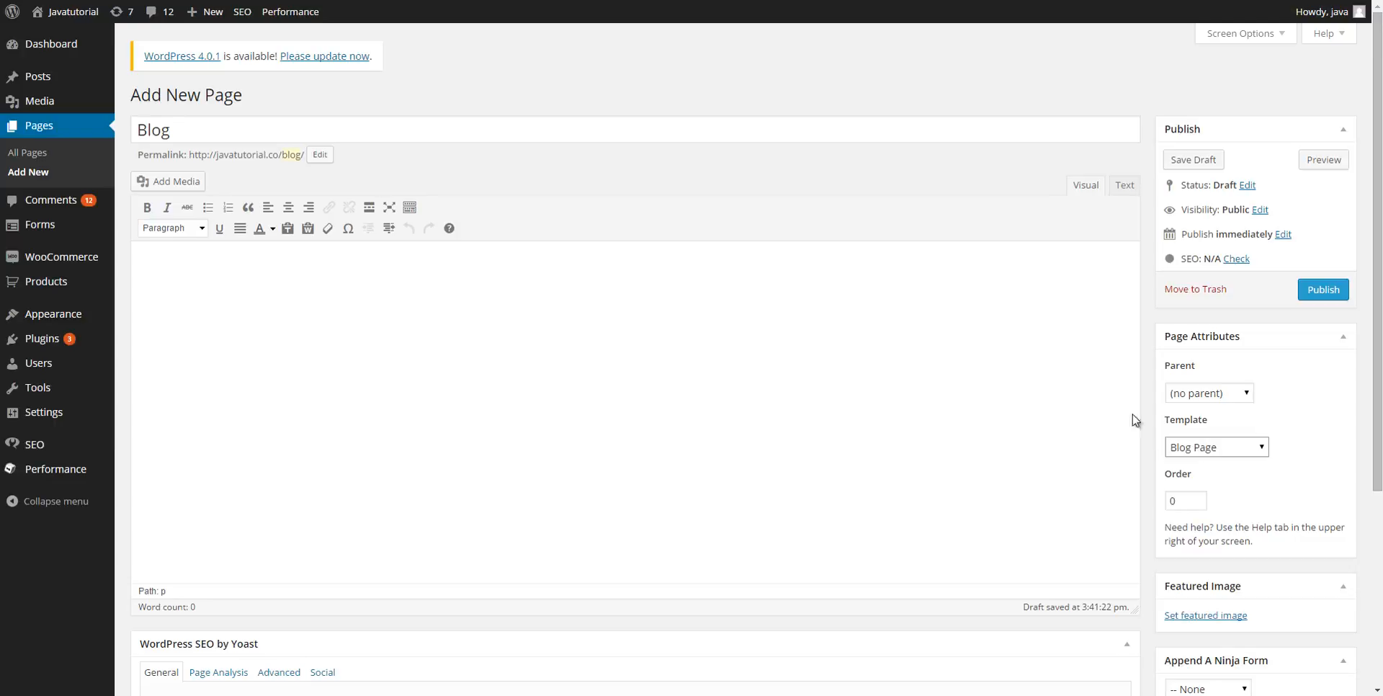
click(1329, 291)
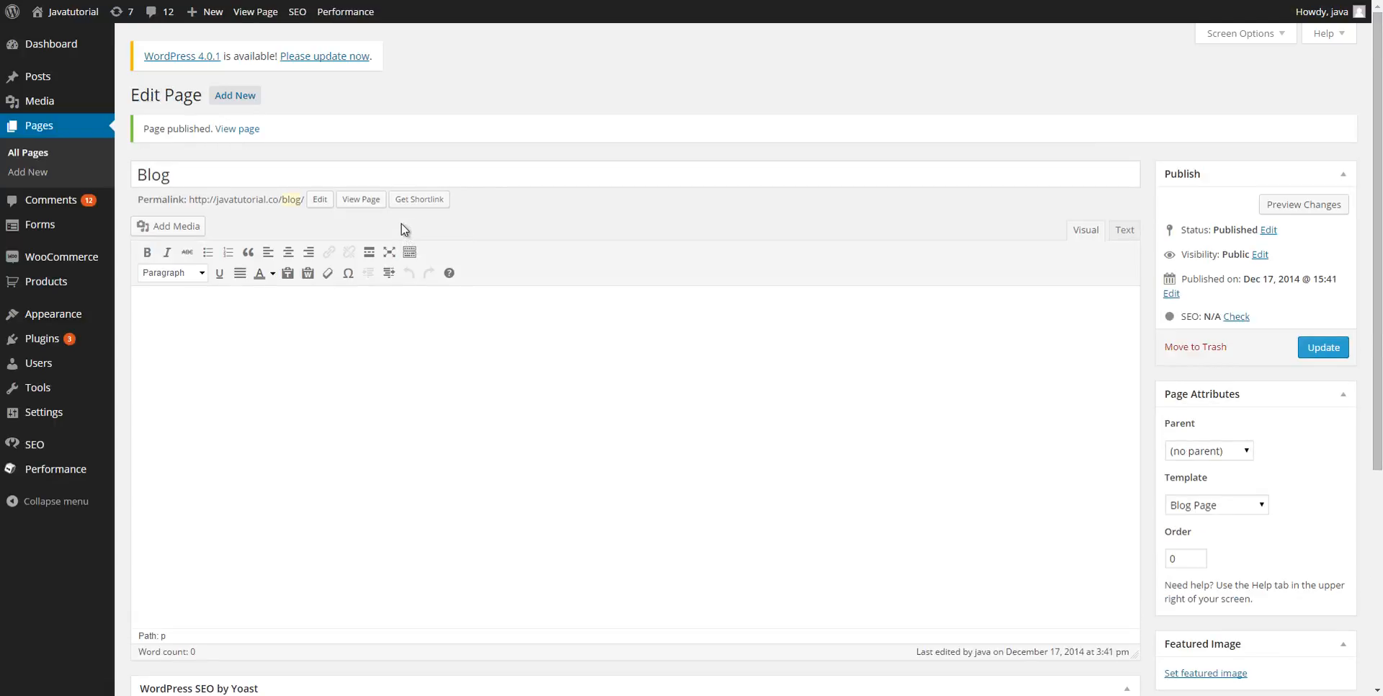
Go to Appearance > Menus to edit the Main Navigation menu.
mouse_move(72, 320)
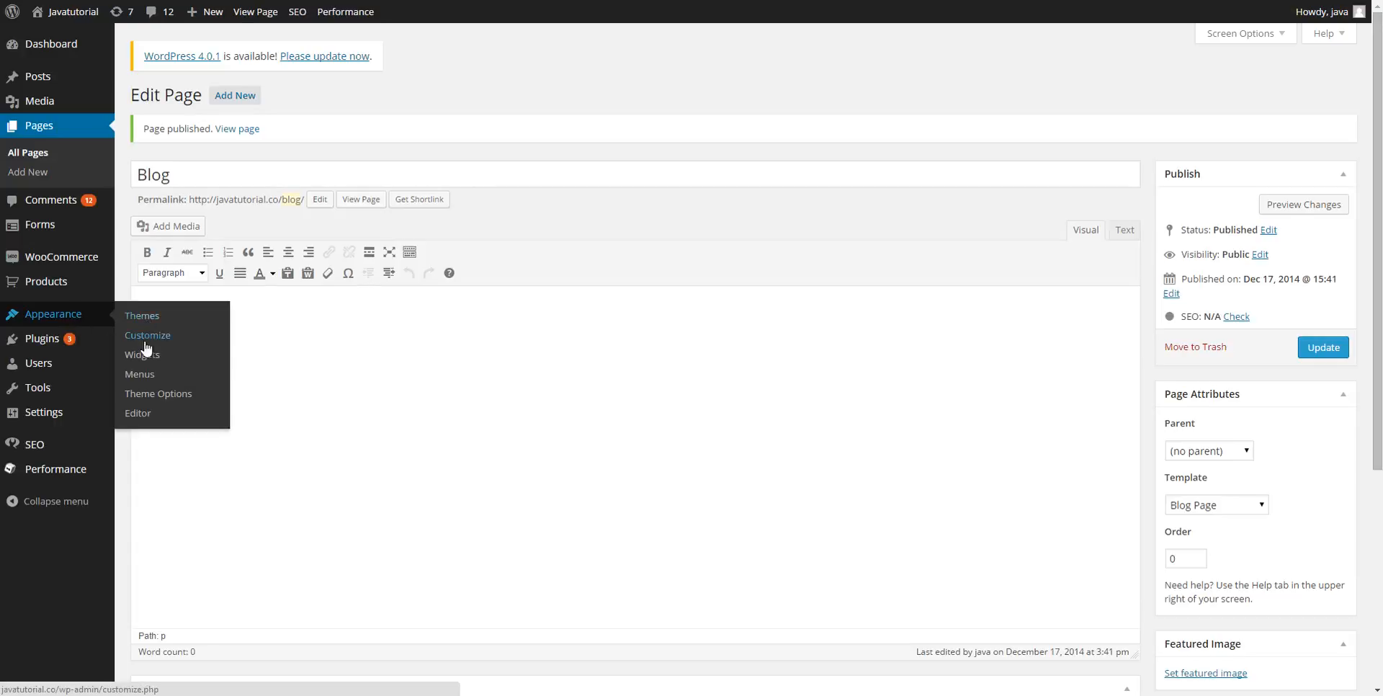
click(144, 375)
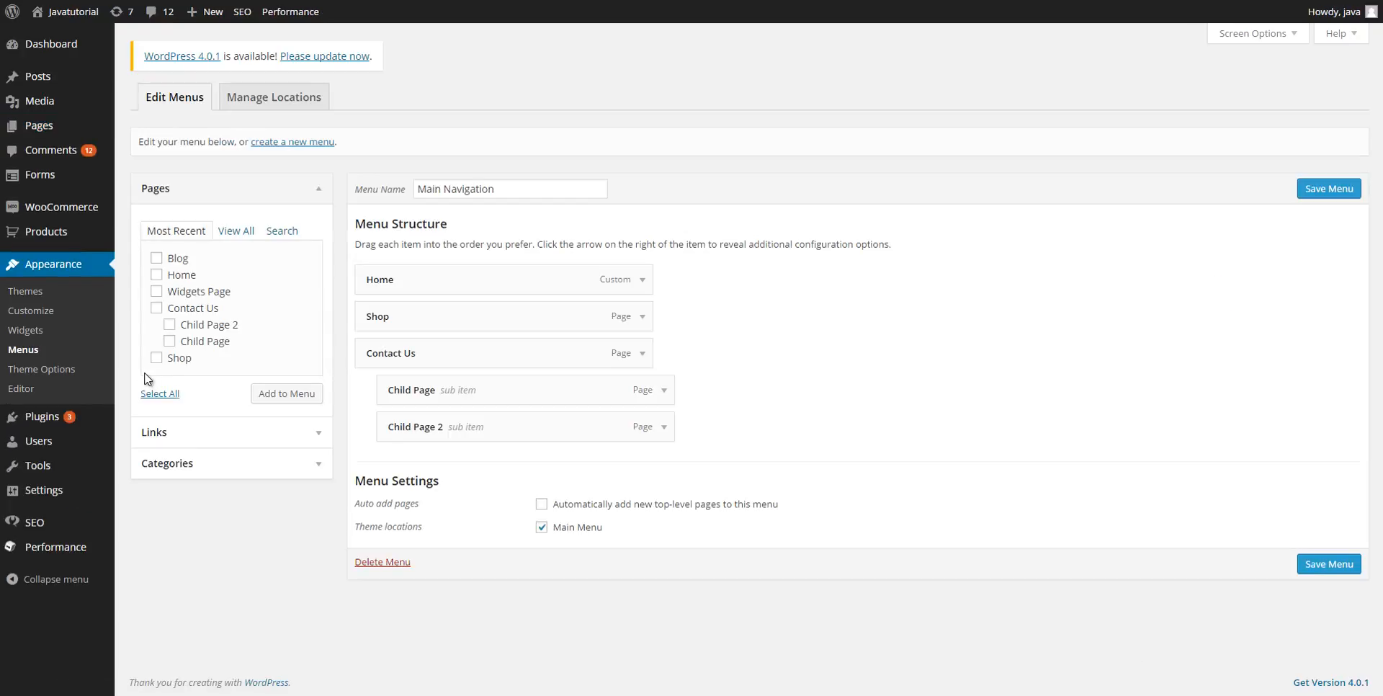
Add the Blog page to Main Navigation, move it above Contact Us, and save the menu.
click(158, 259)
click(288, 393)
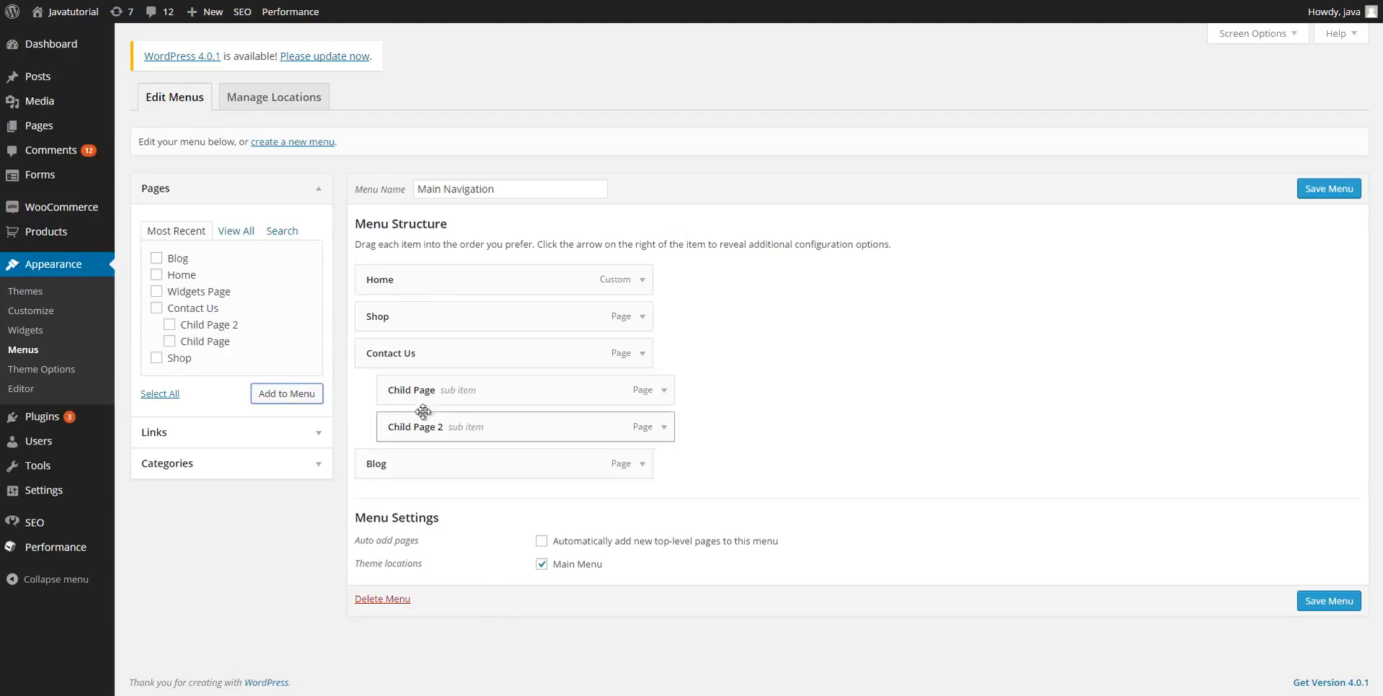
drag(432, 467, 426, 356)
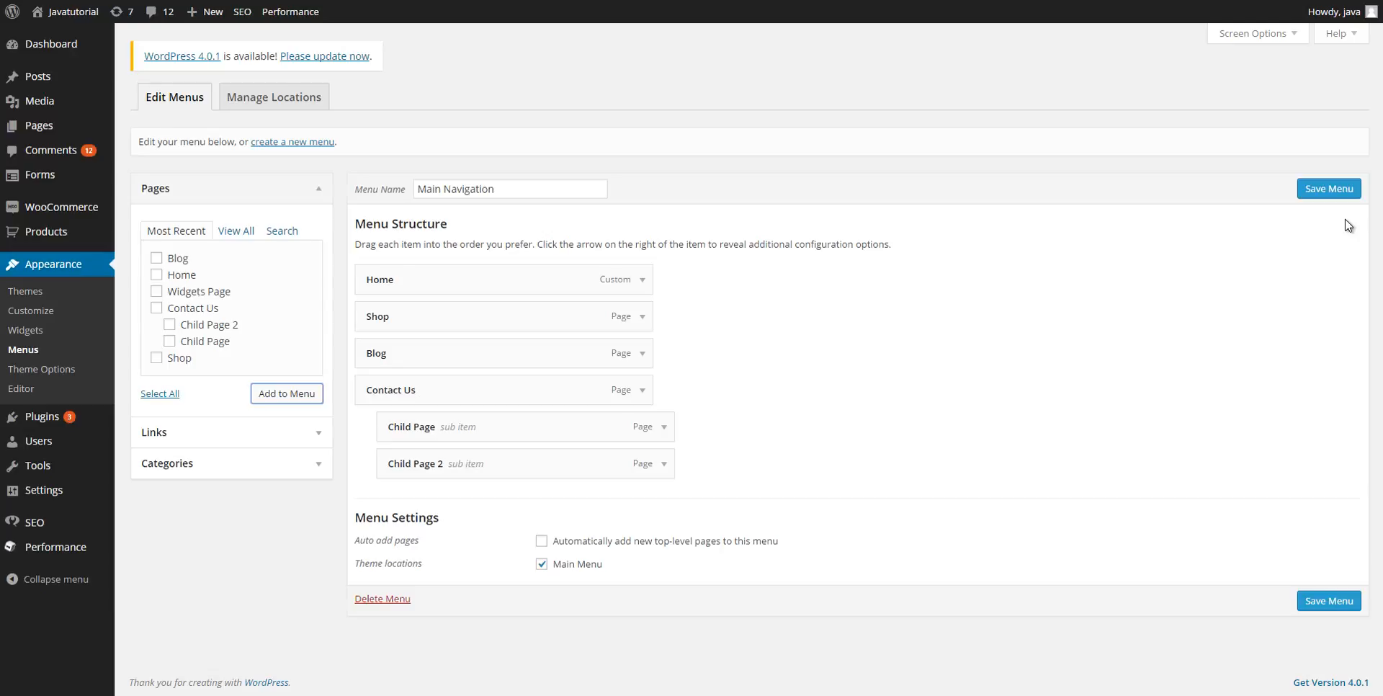
click(1333, 191)
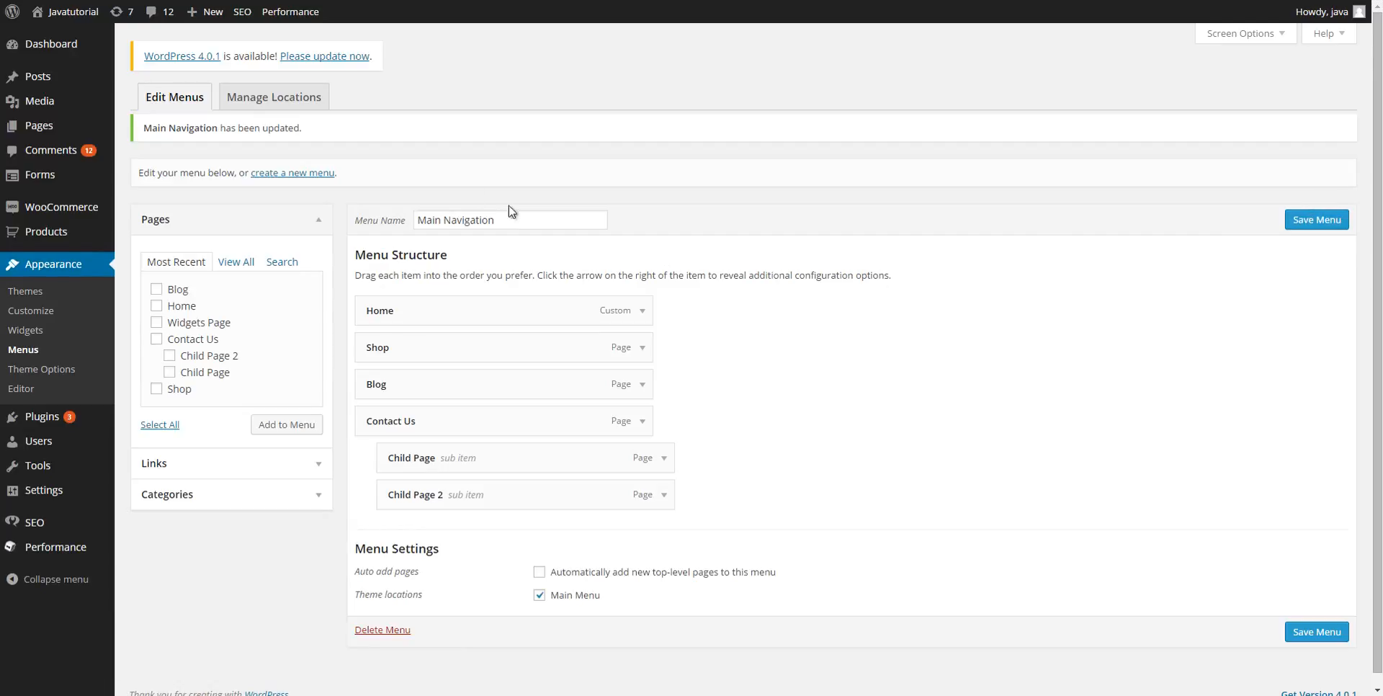
View the Hello world! post on the live site, then return to the admin Posts list.
click(35, 83)
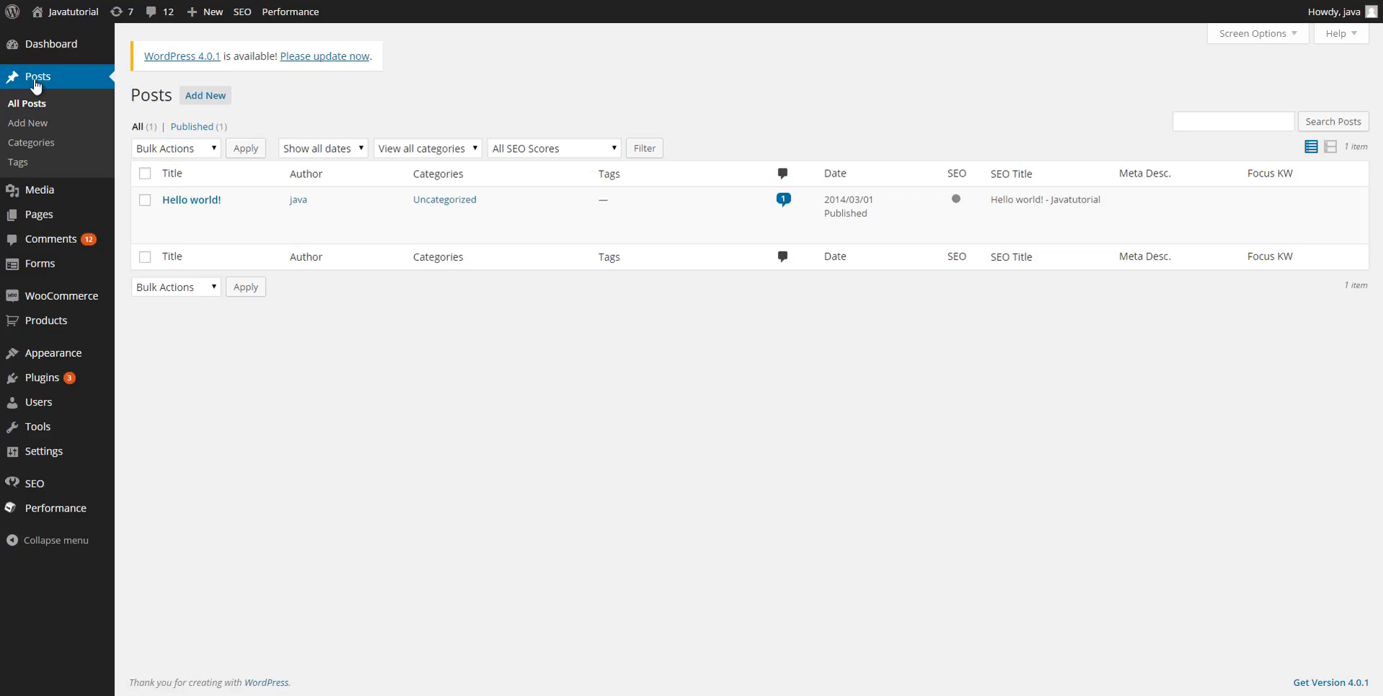
mouse_move(206, 202)
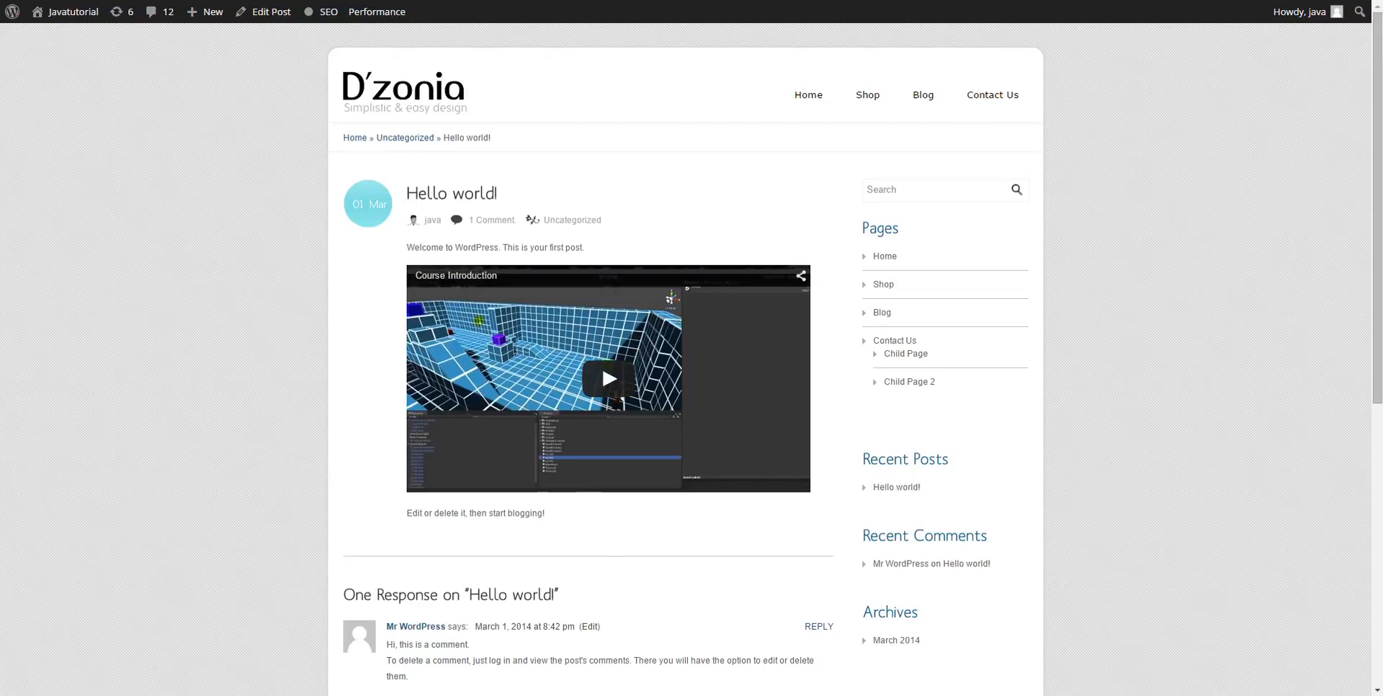
click(281, 2)
mouse_move(259, 241)
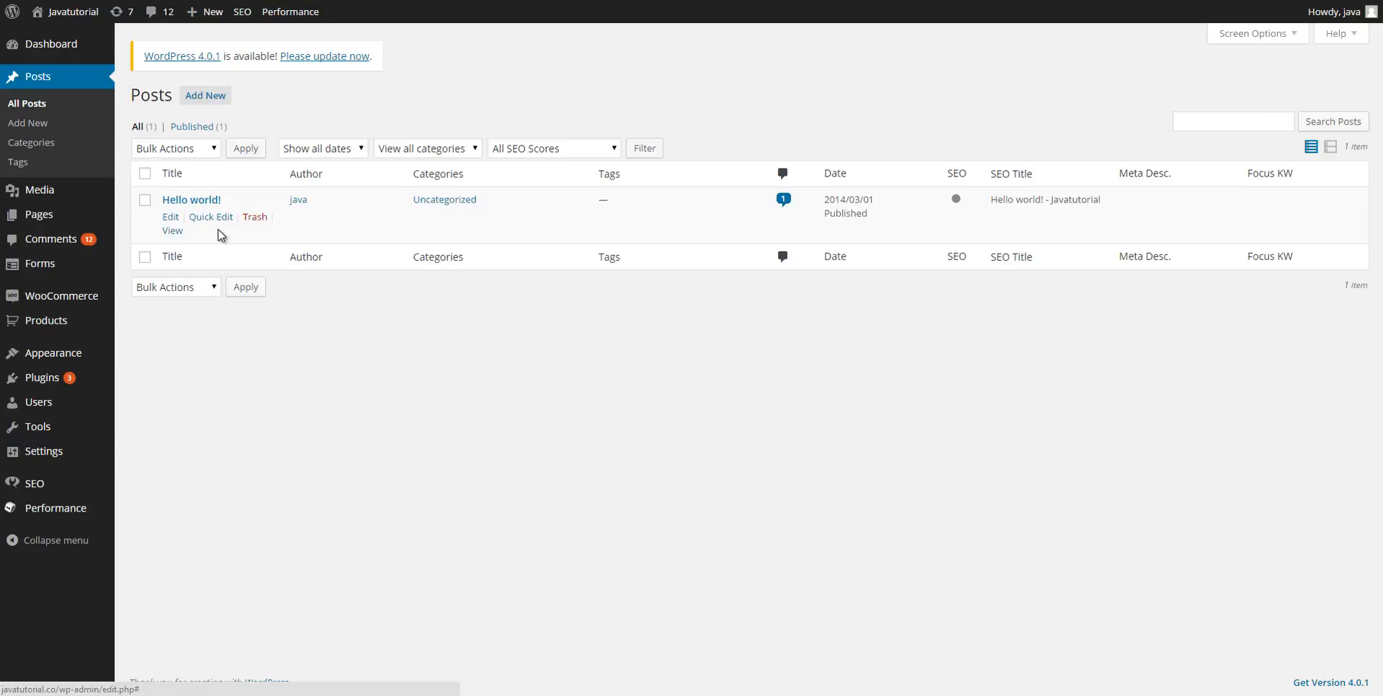
Start a new post titled 'Post #2' and scroll down to the Categories box.
click(210, 101)
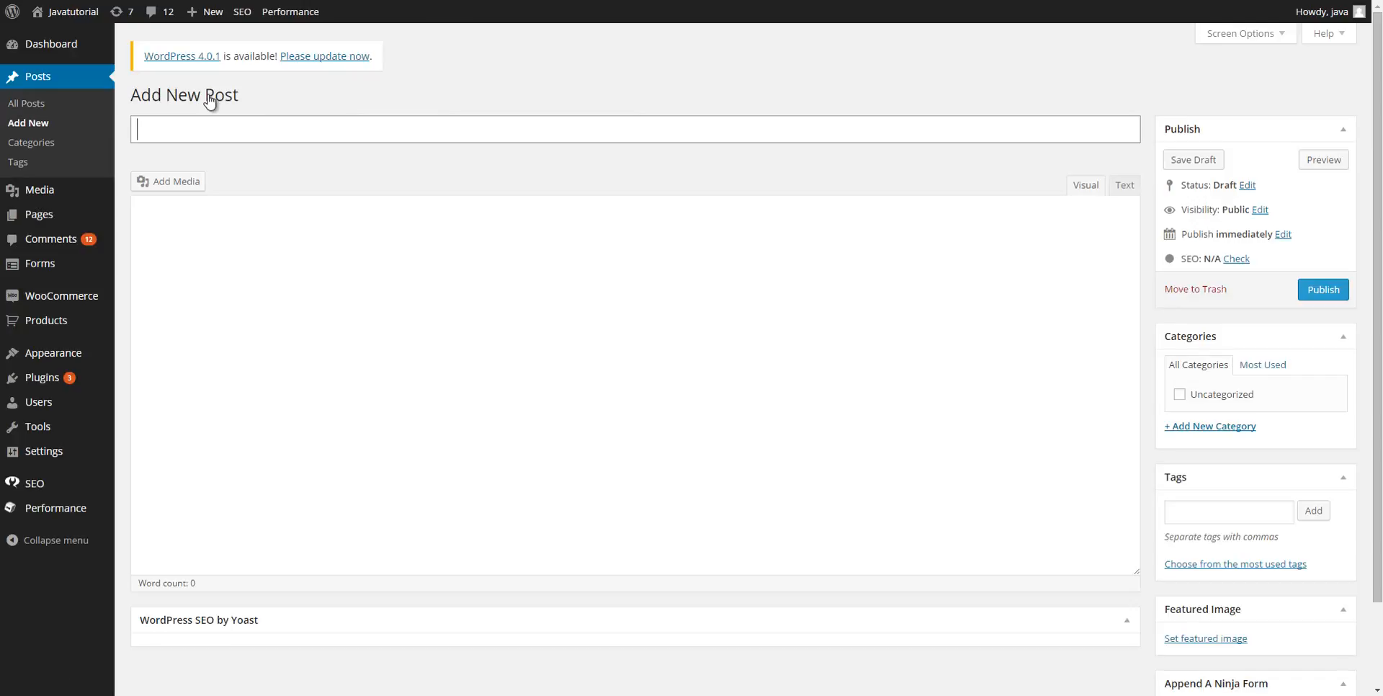
text(Post)
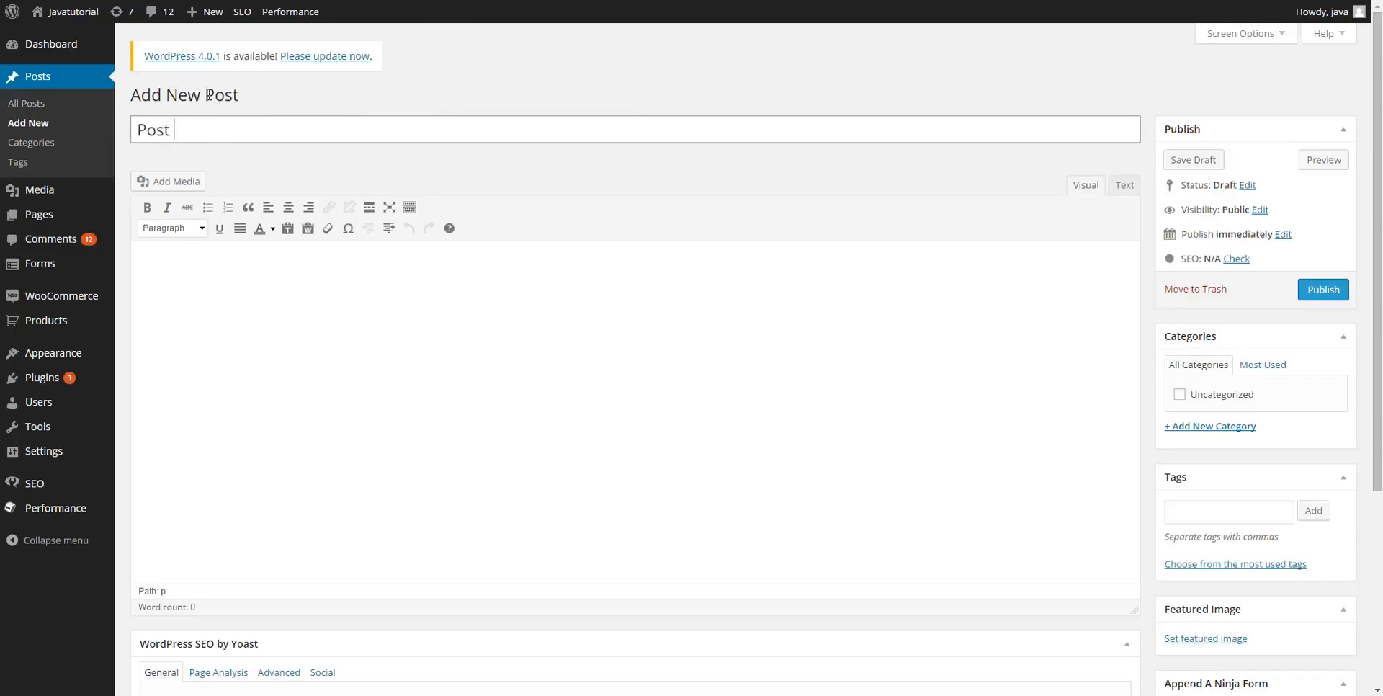
text( #2)
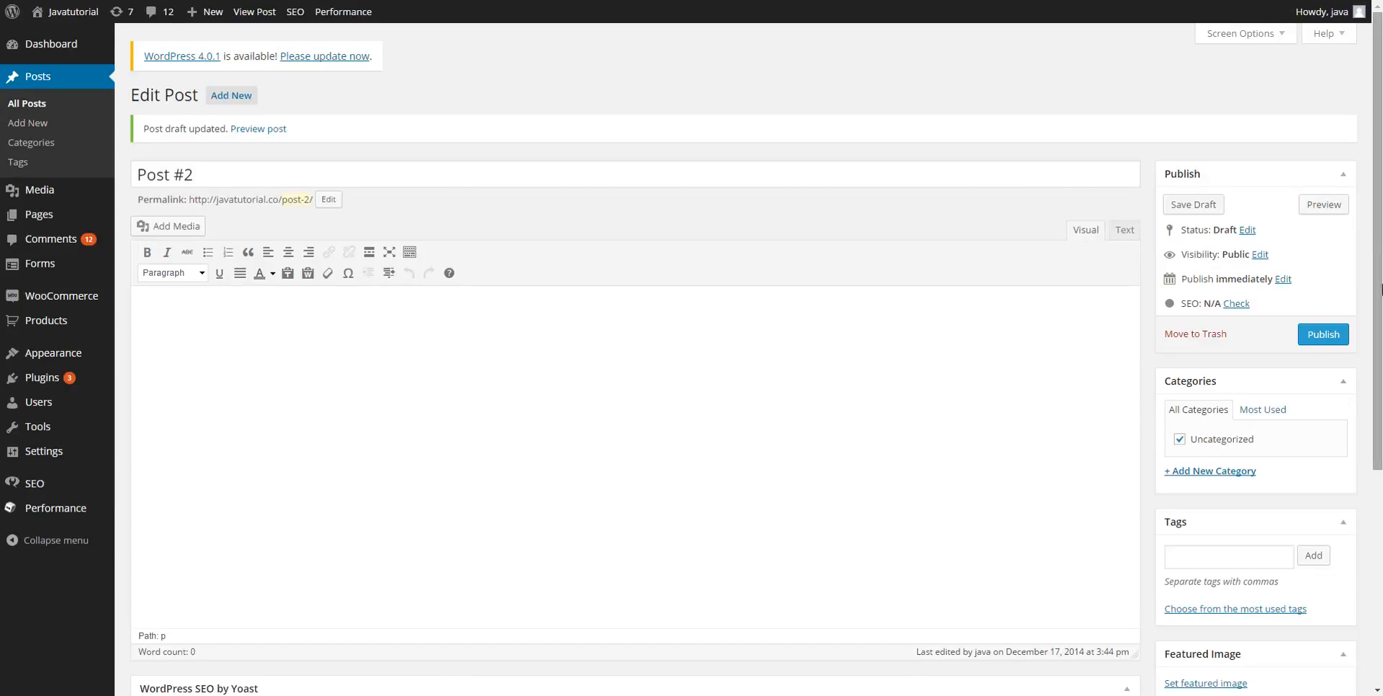
mouse_move(1378, 264)
mouse_down()
mouse_move(1378, 367)
mouse_move(1378, 285)
mouse_up()
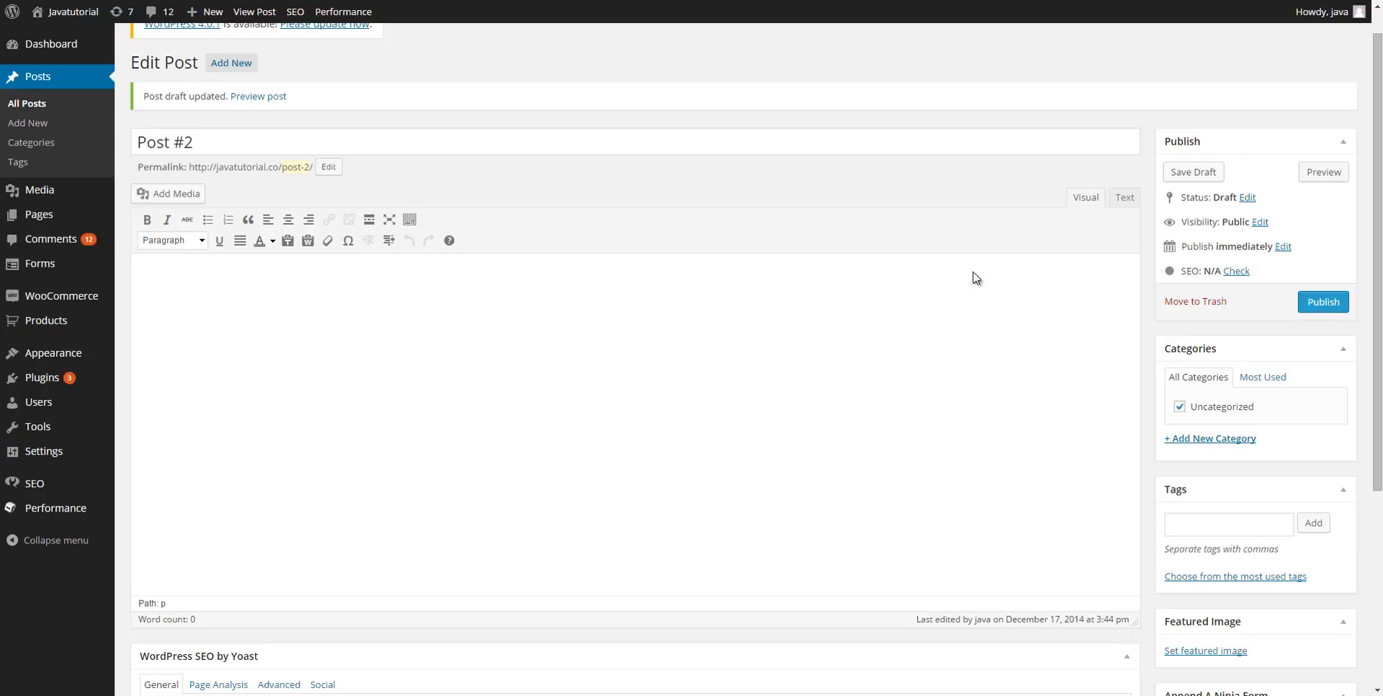
drag(1378, 304, 1378, 388)
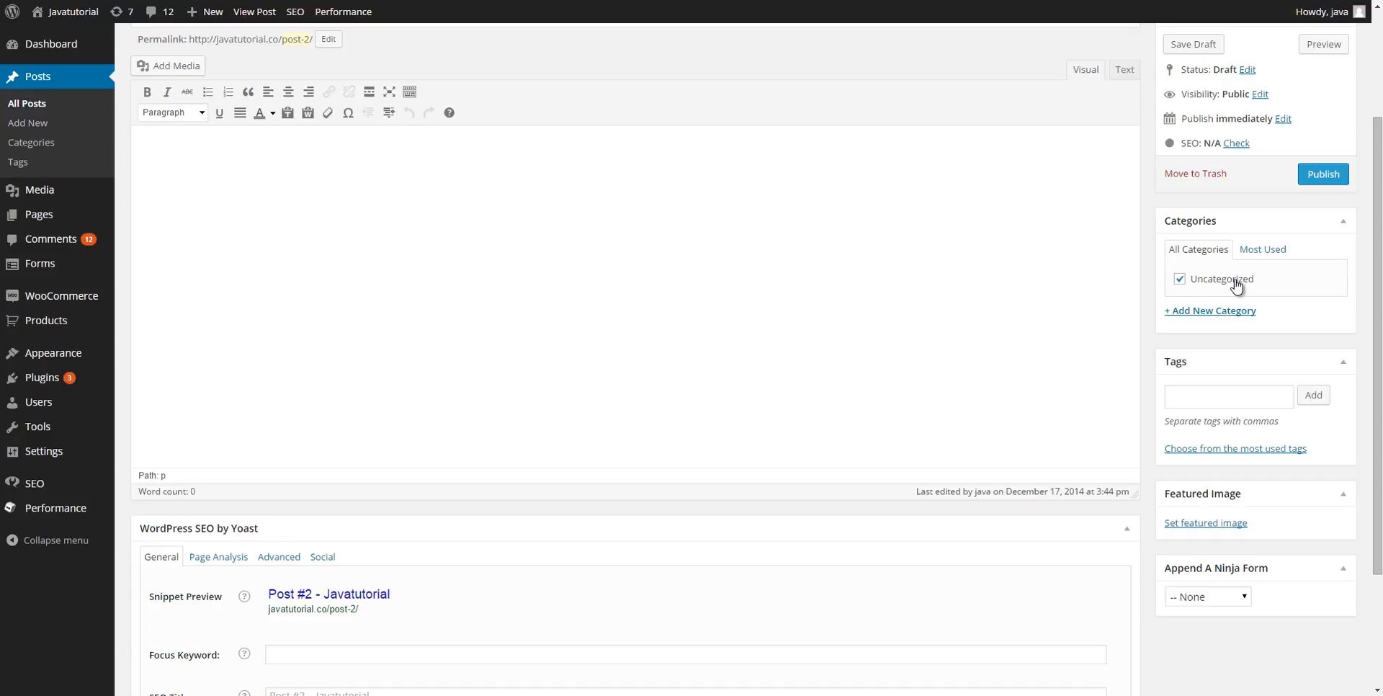
Create Programming and App Development categories, filing Post #2 only under Programming.
click(1193, 311)
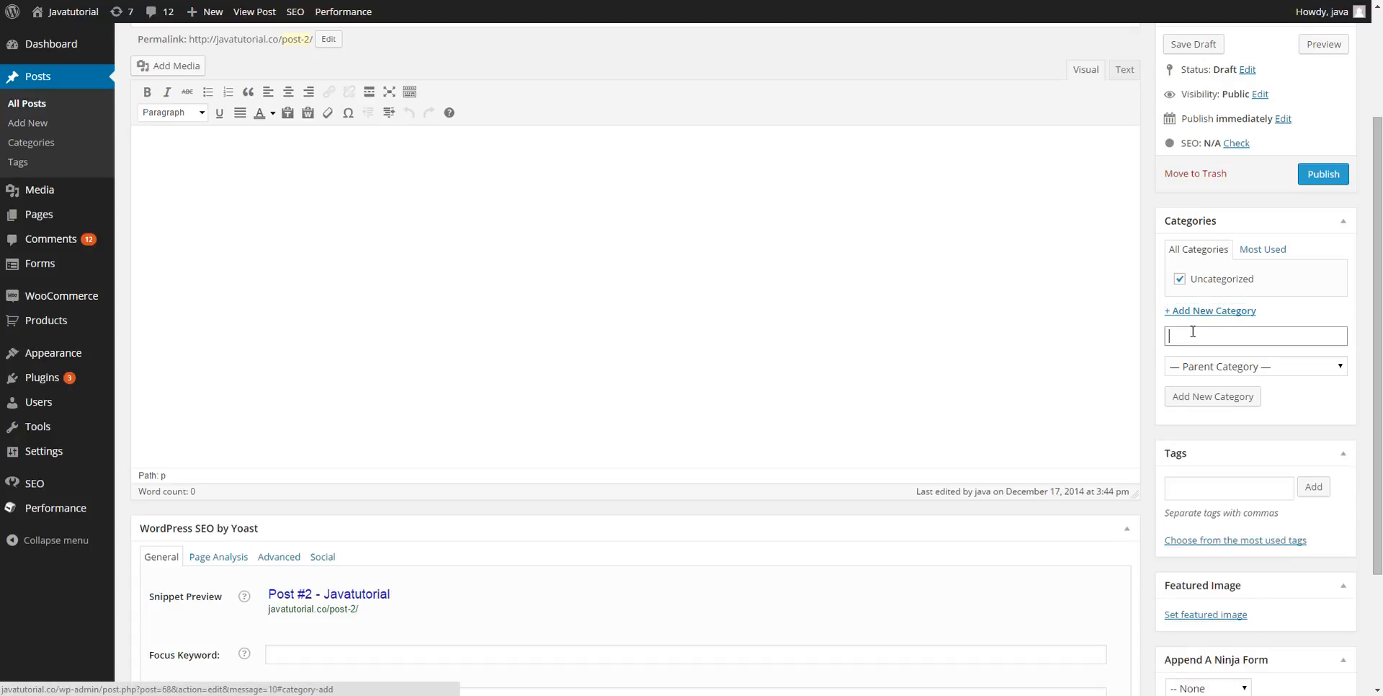
click(1194, 339)
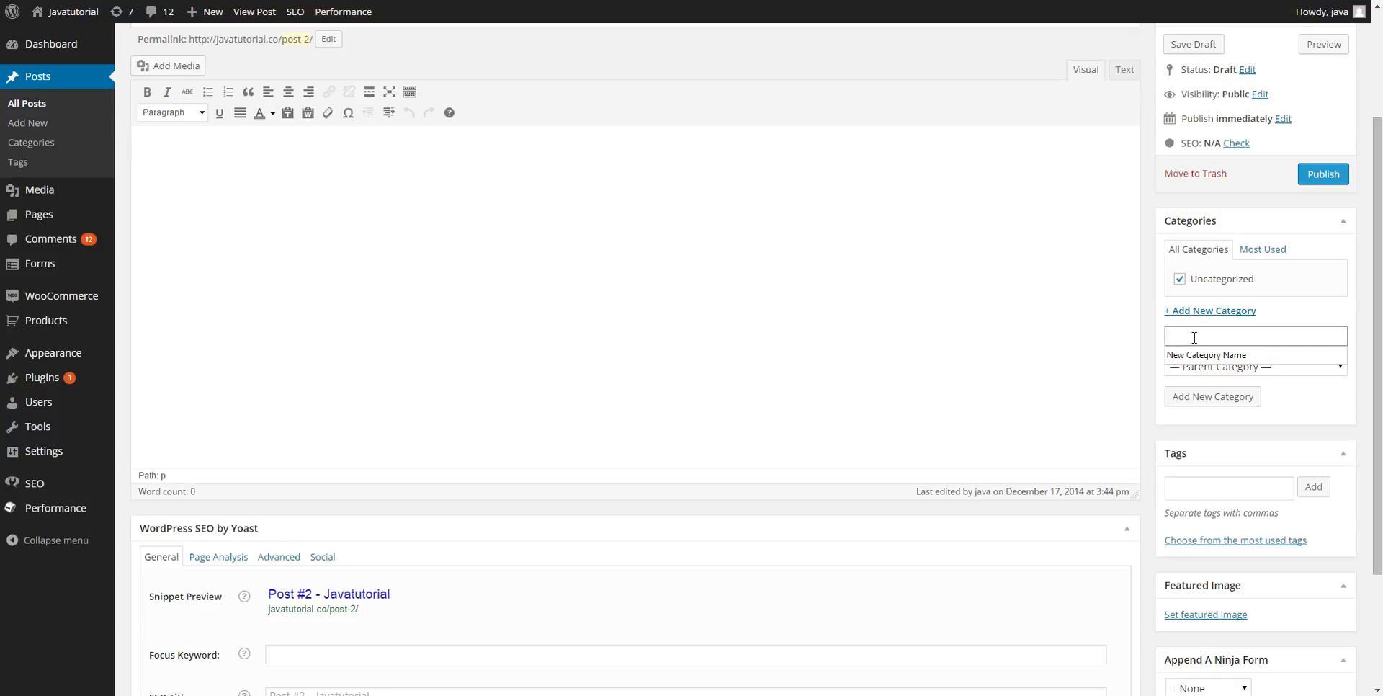
text(Programming)
click(1214, 397)
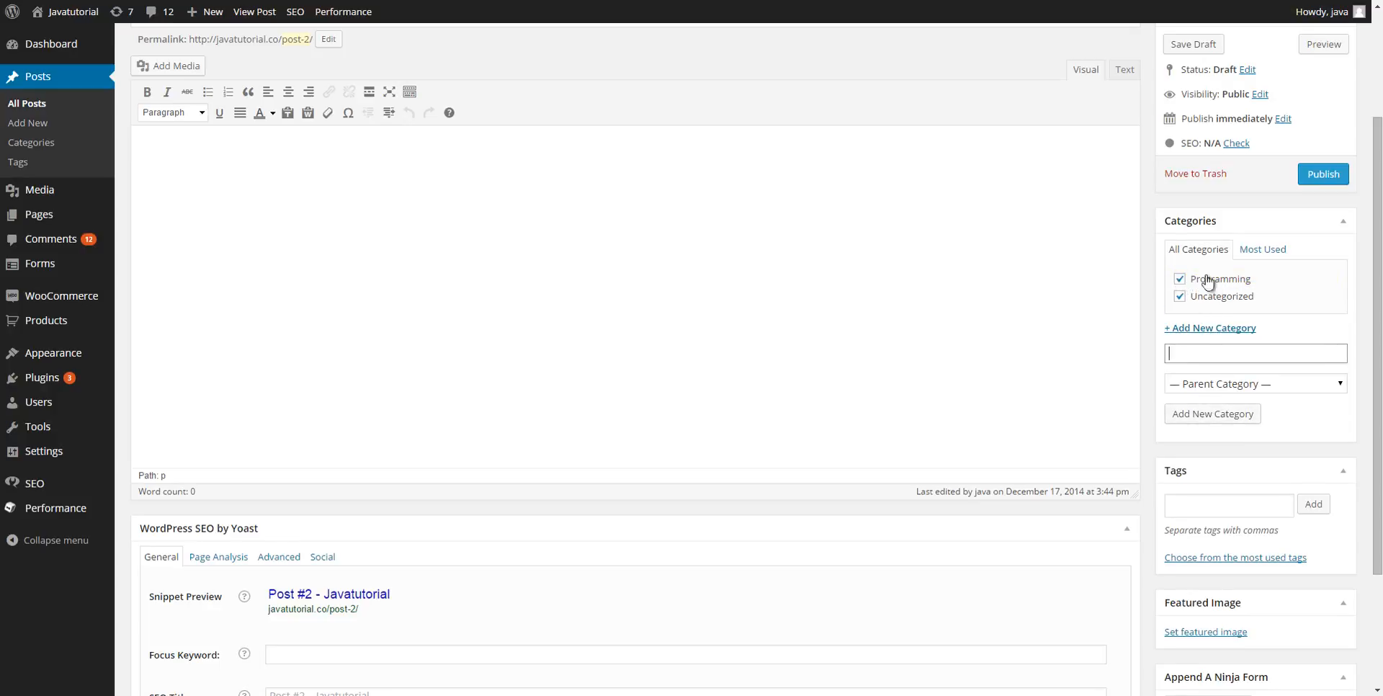
click(1182, 296)
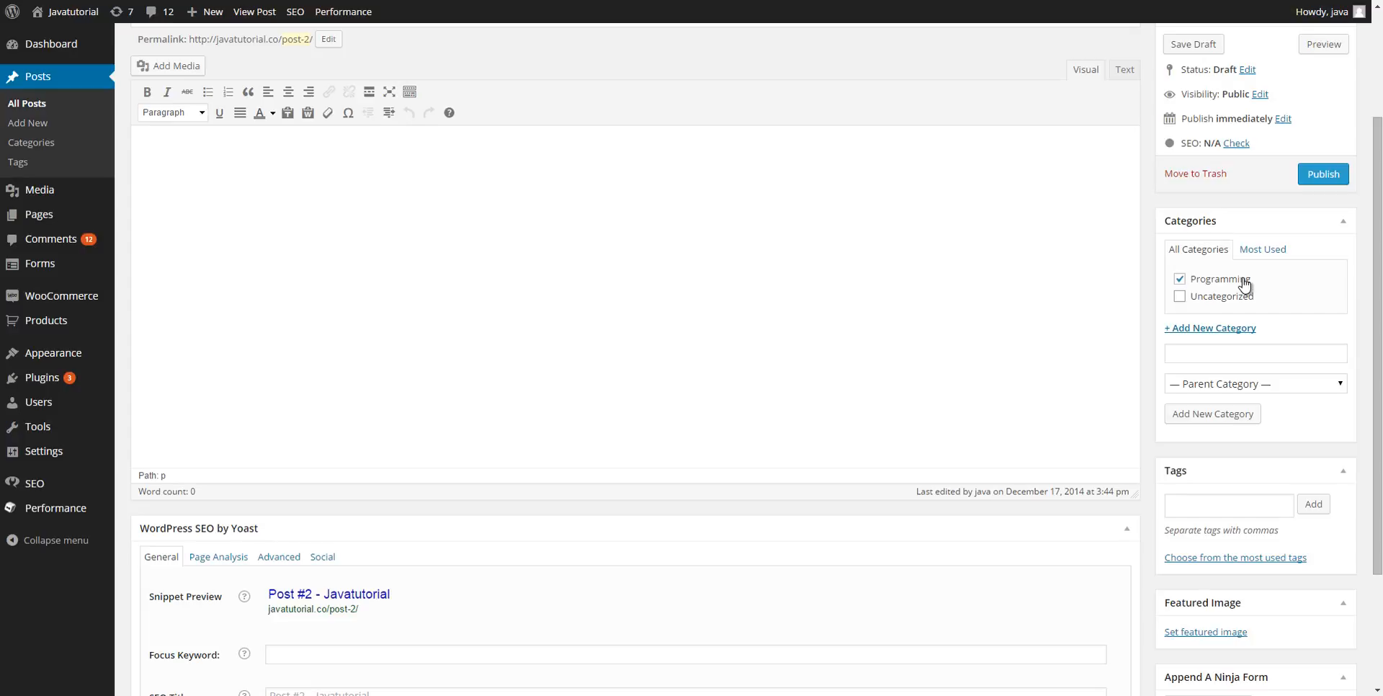
click(1198, 354)
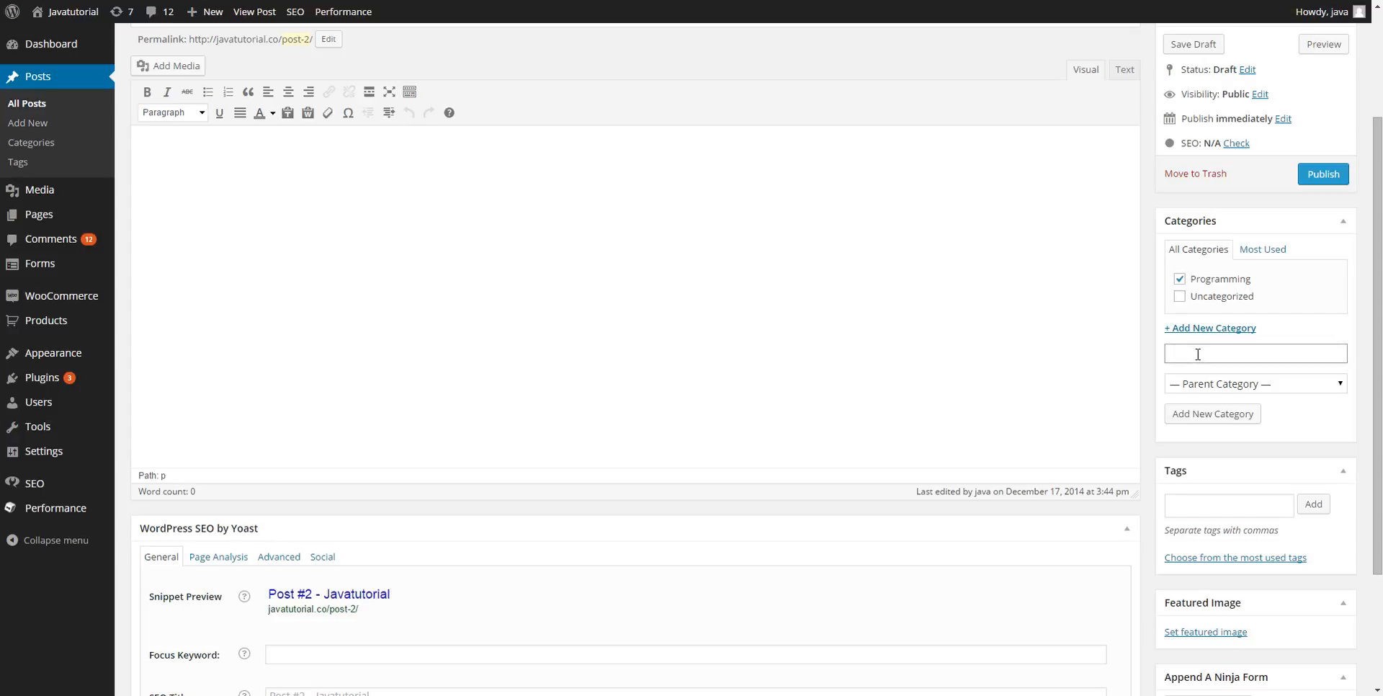
text(App Development)
click(1221, 413)
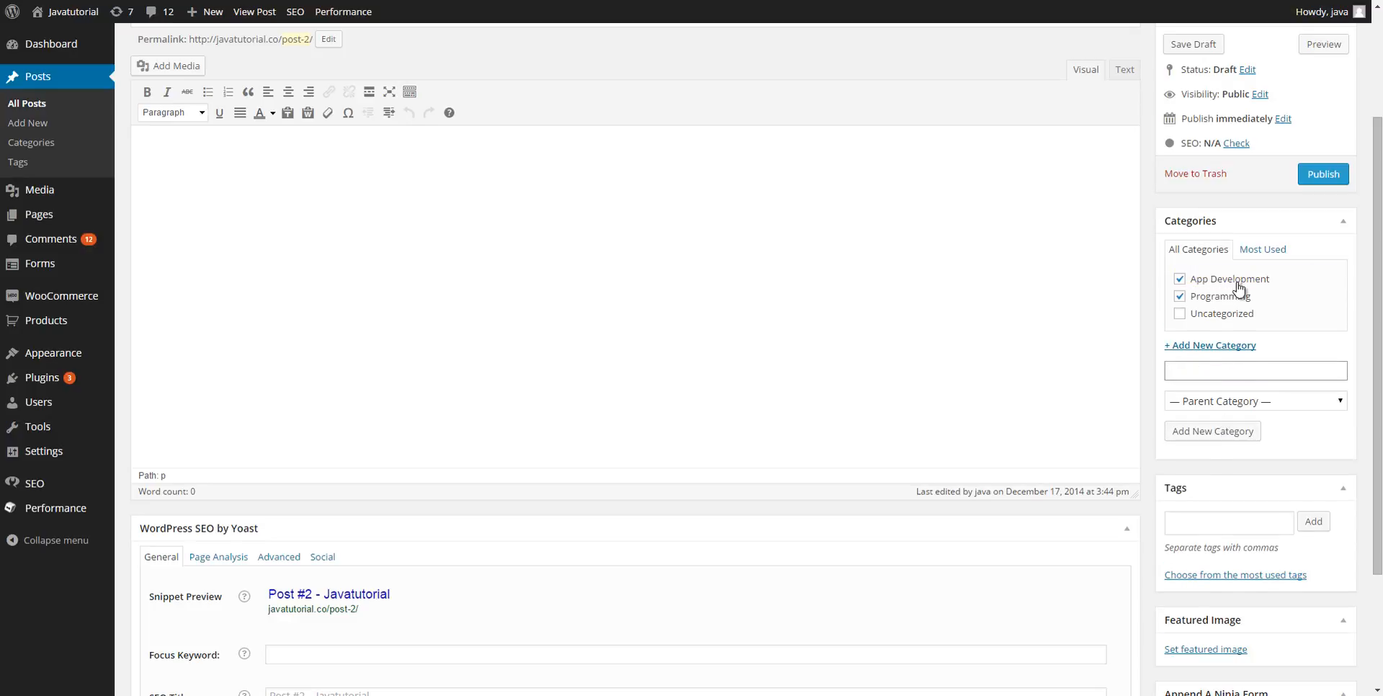
click(1180, 280)
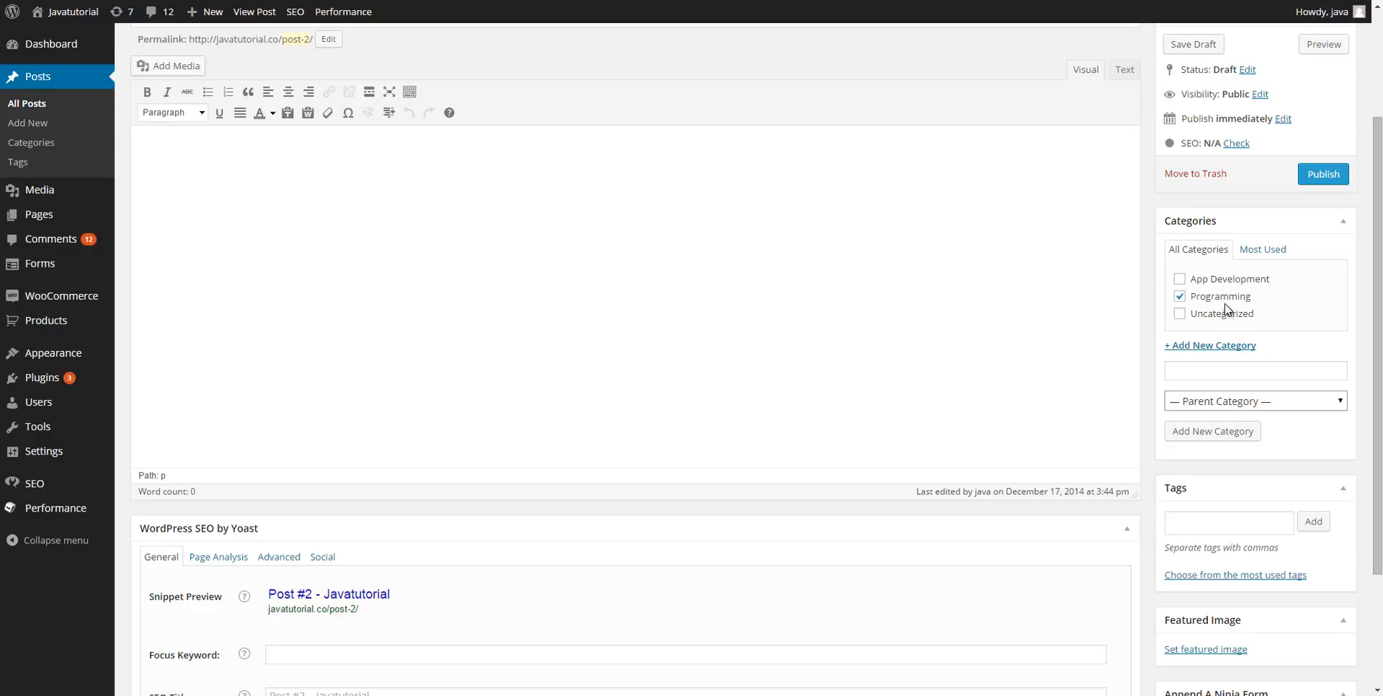
Set Programming as the parent in the new-category form.
click(1221, 404)
click(1213, 444)
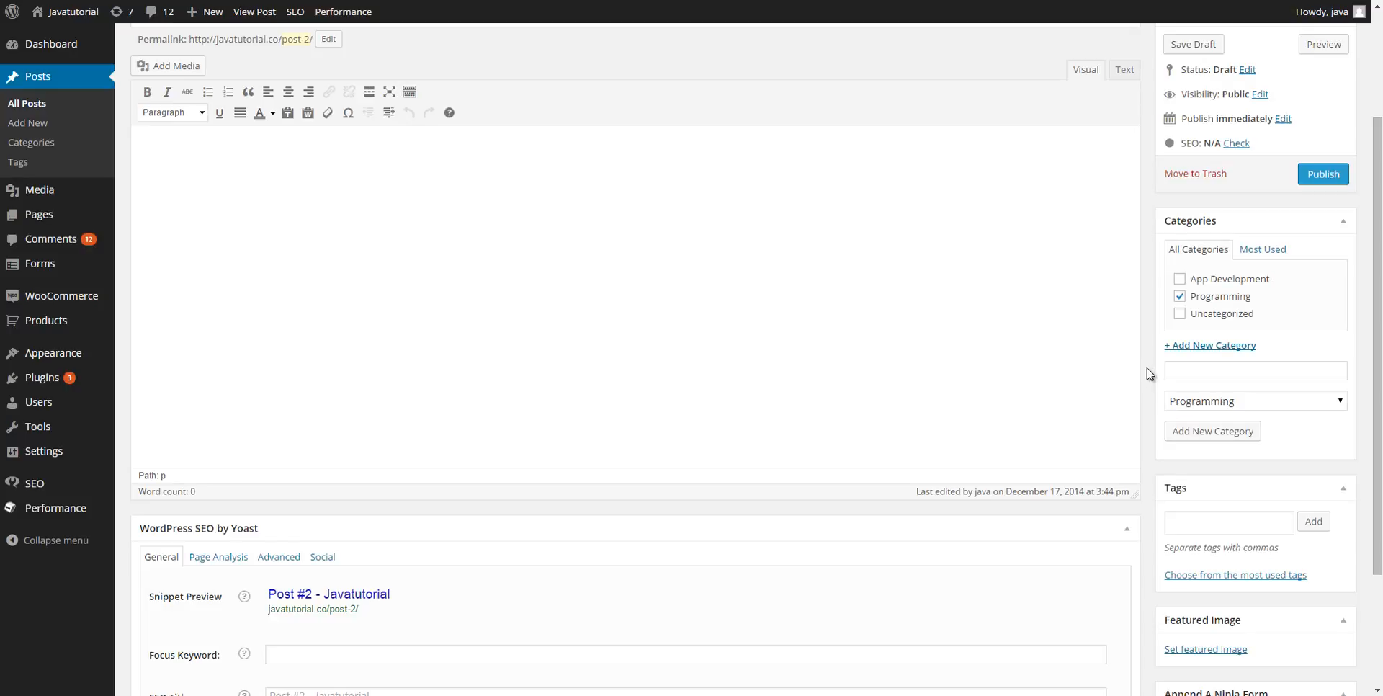
click(1205, 522)
scroll(1205, 522, down, 2)
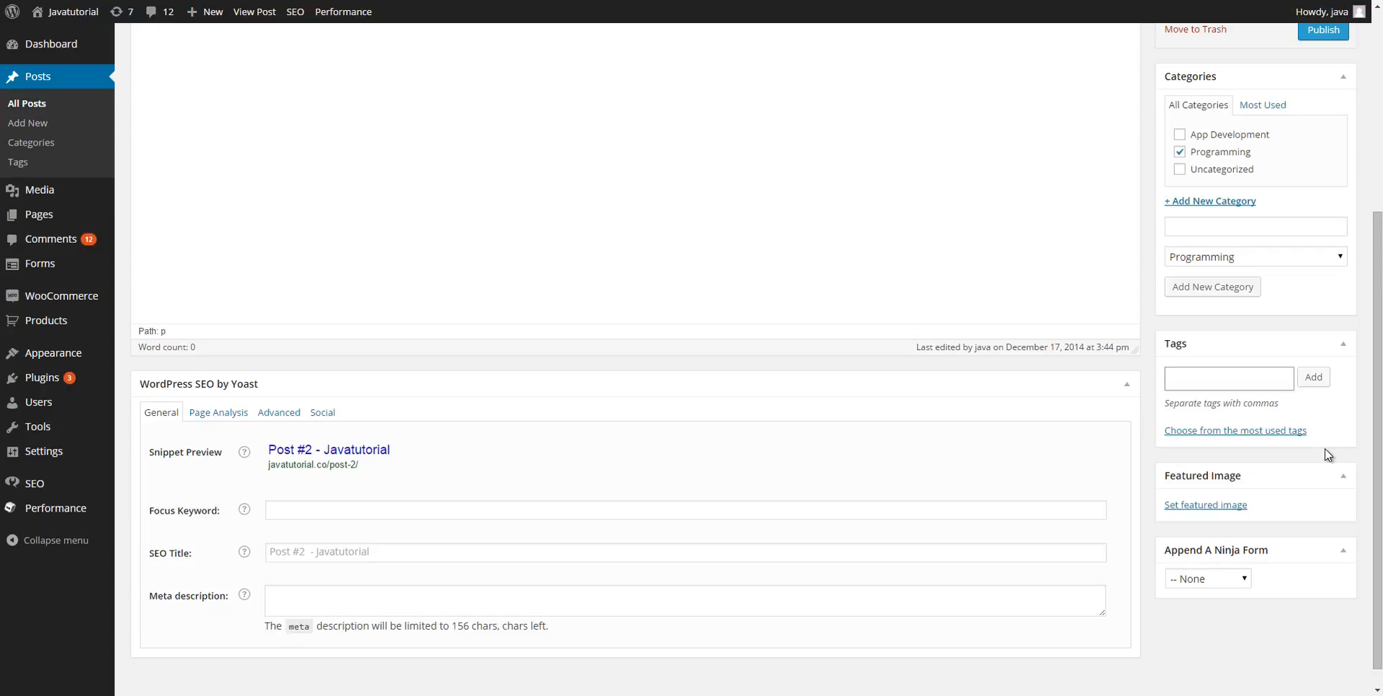
scroll(1325, 448, up, 2)
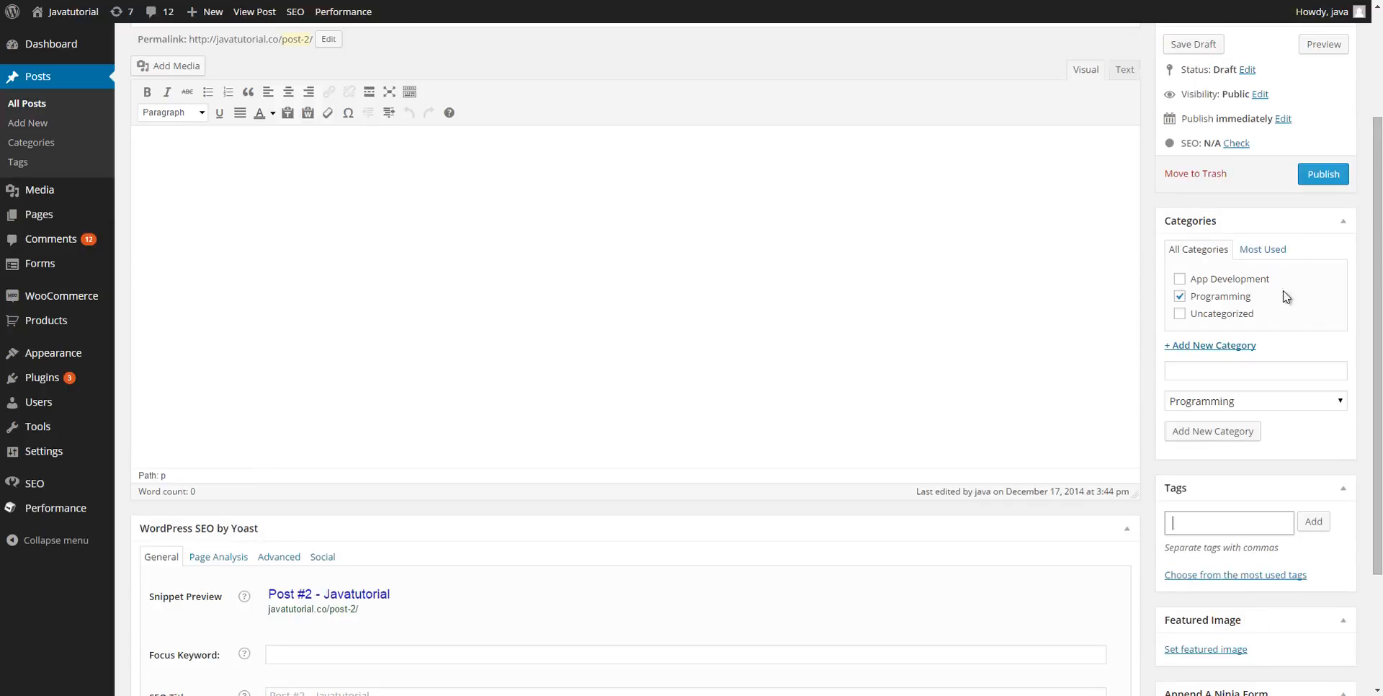
Publish Post #2, then publish a new post 'New Post' under App Development.
click(1318, 180)
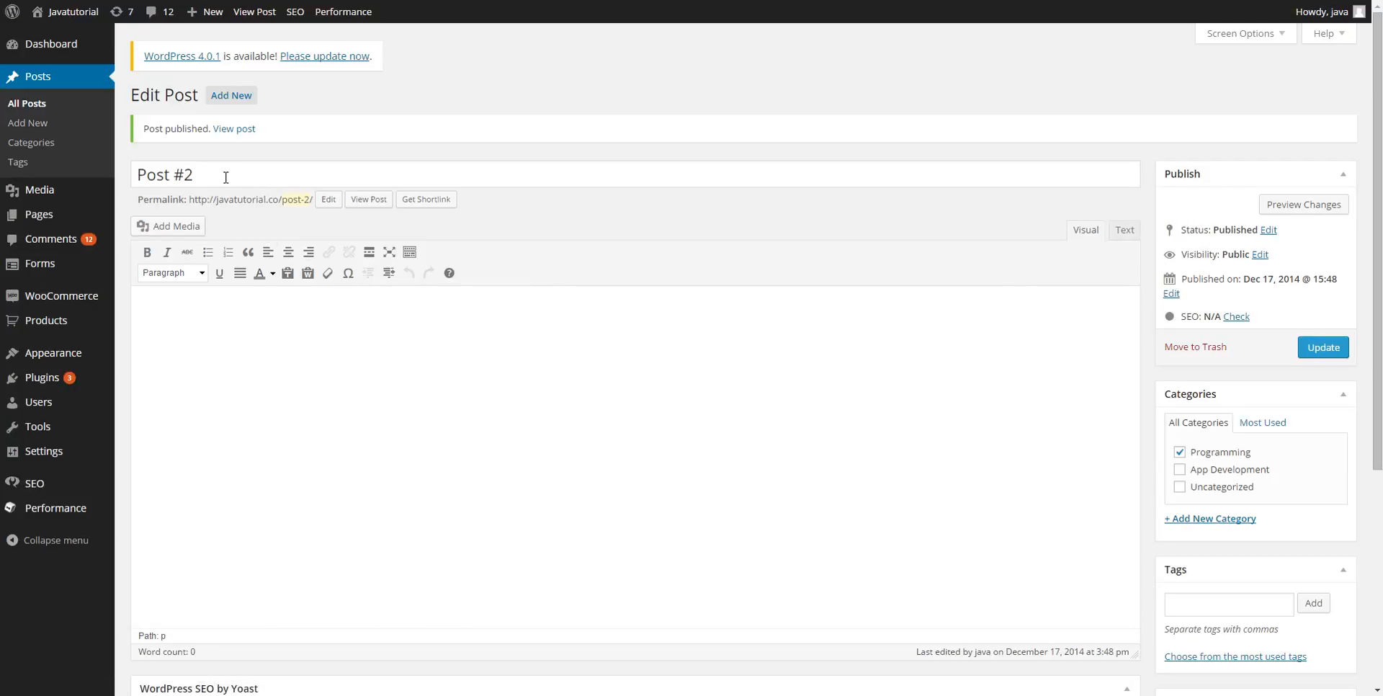
click(219, 99)
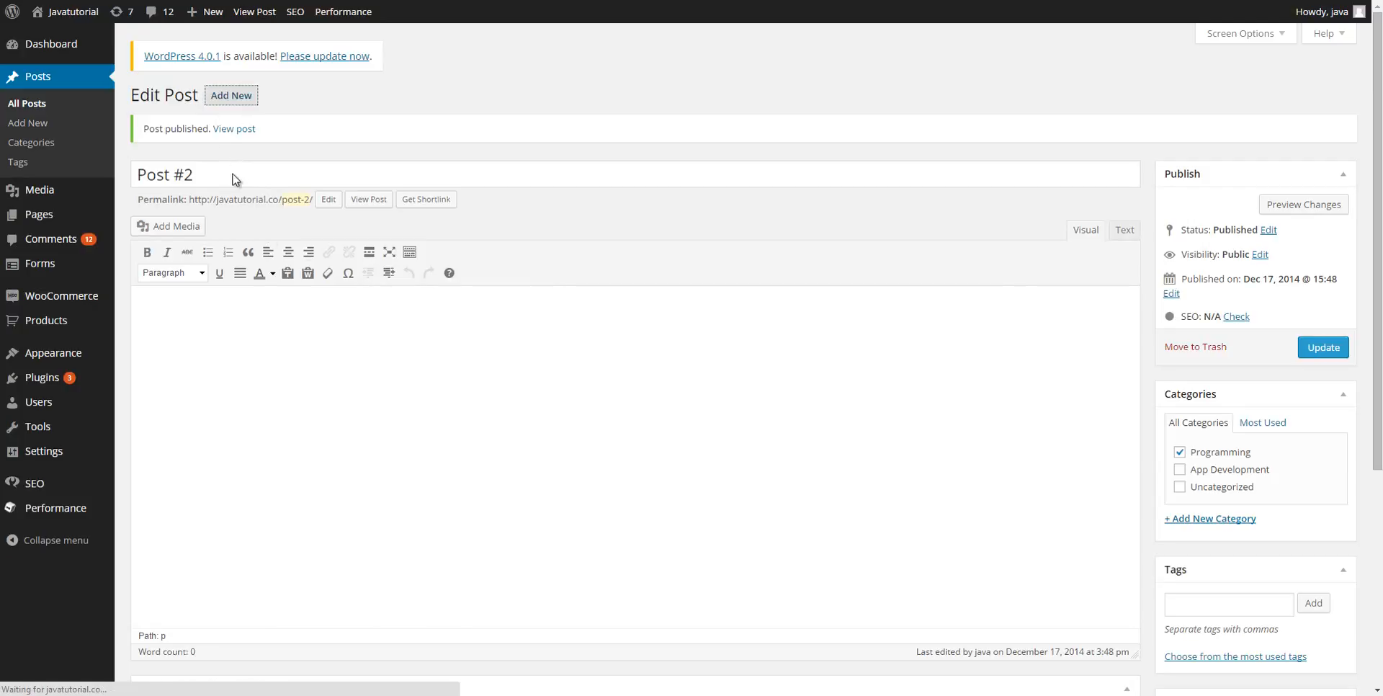
text(N)
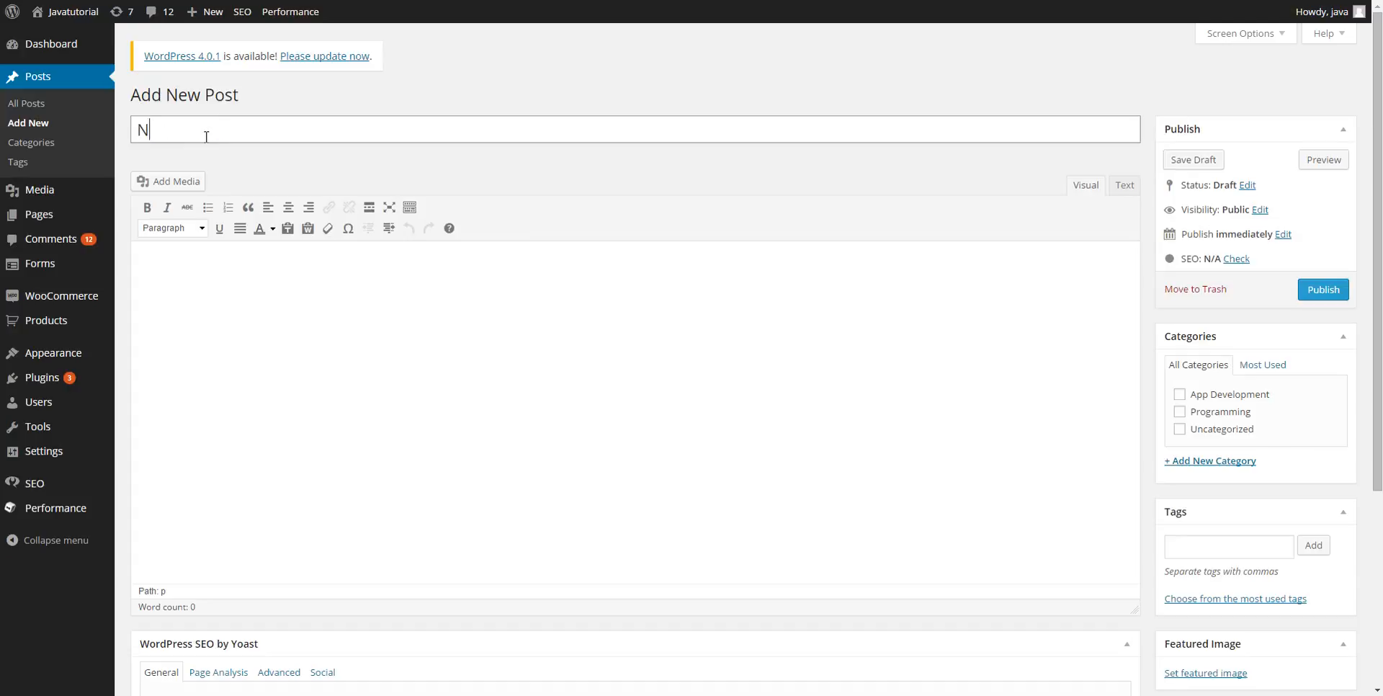
text(ew Post)
click(1180, 396)
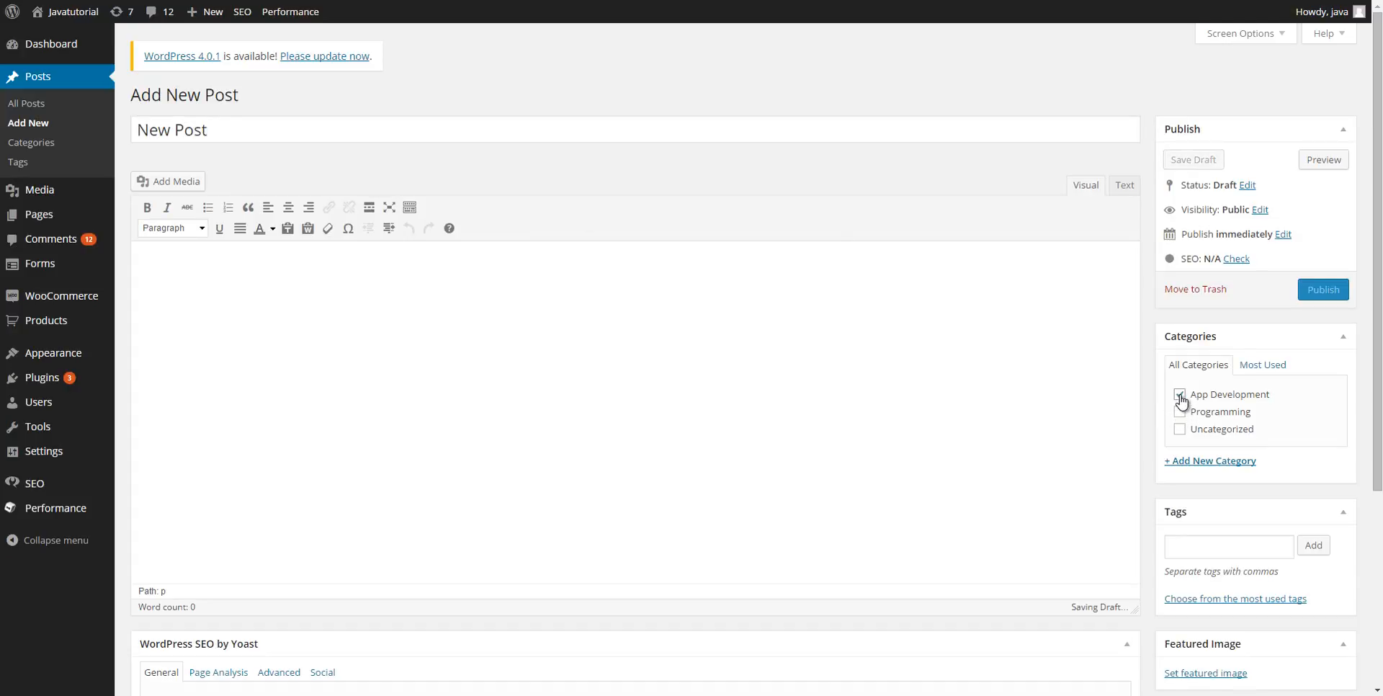
click(1331, 290)
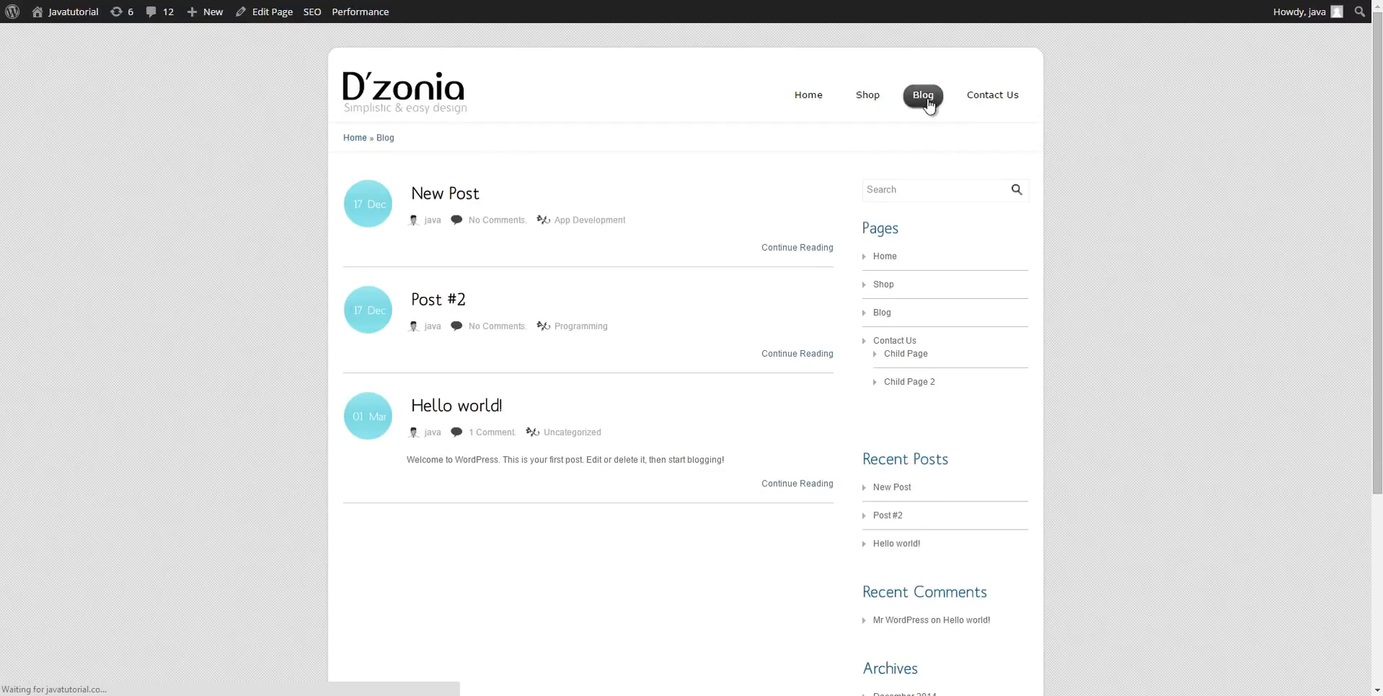
Open the live Blog page and the Hello world! post, scrolling through the listing.
click(462, 193)
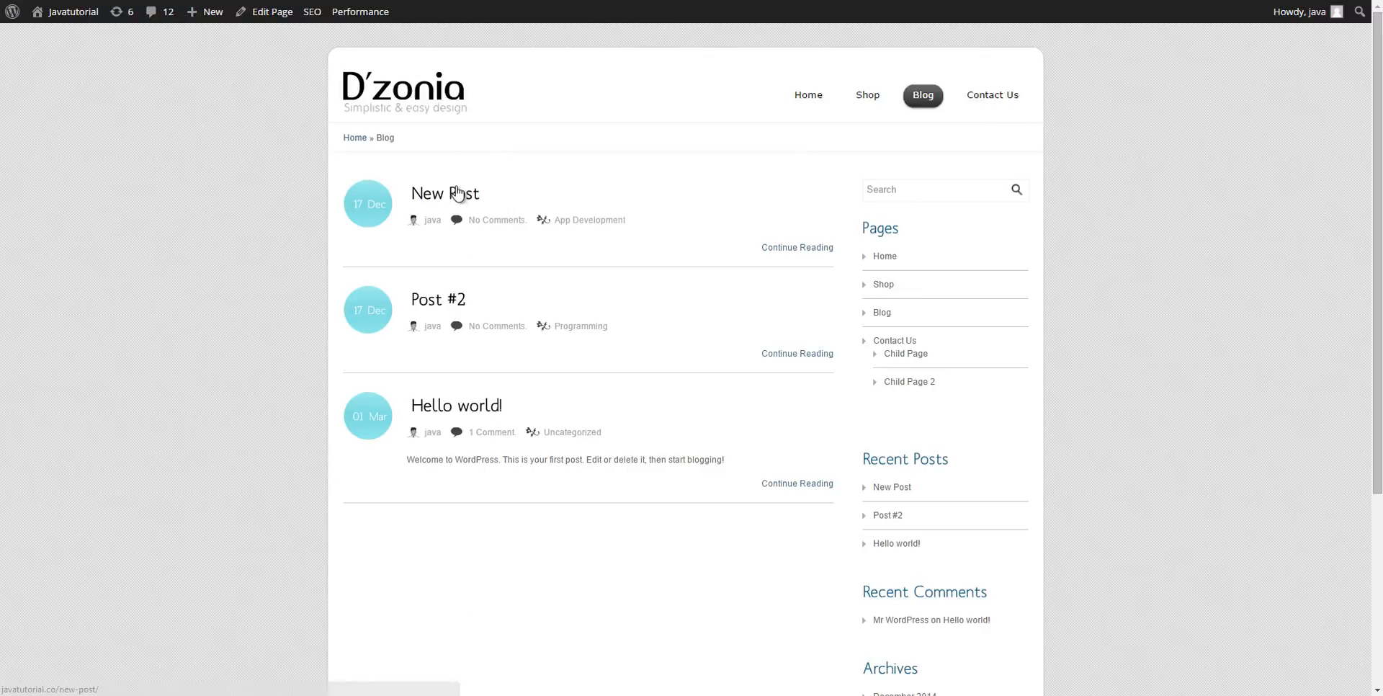
click(464, 407)
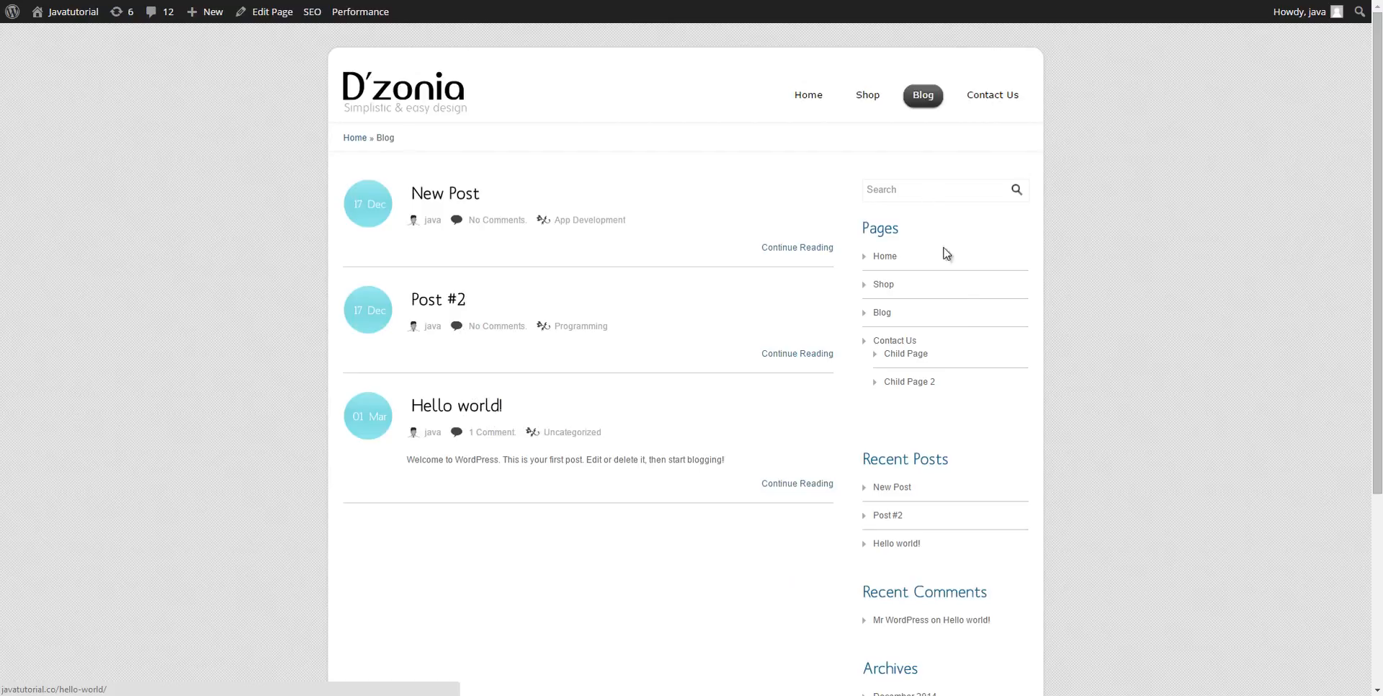
scroll(958, 446, down, 2)
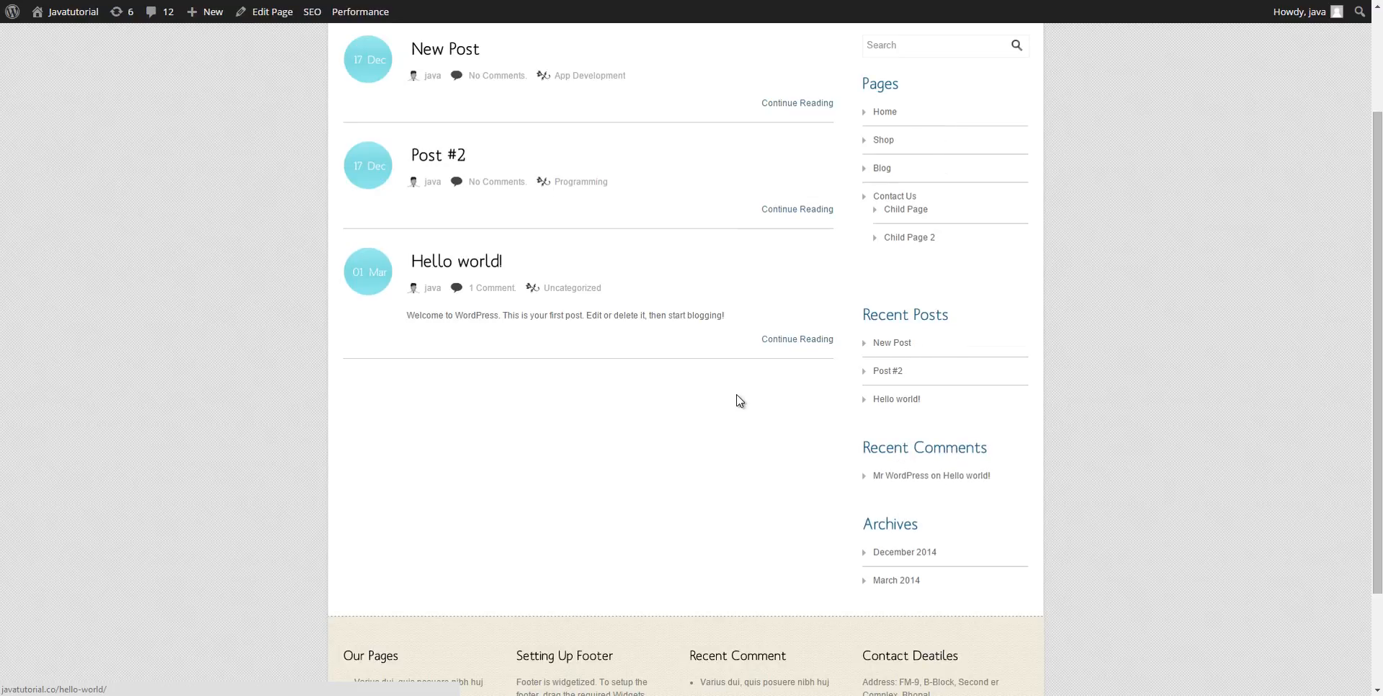
scroll(738, 397, up, 2)
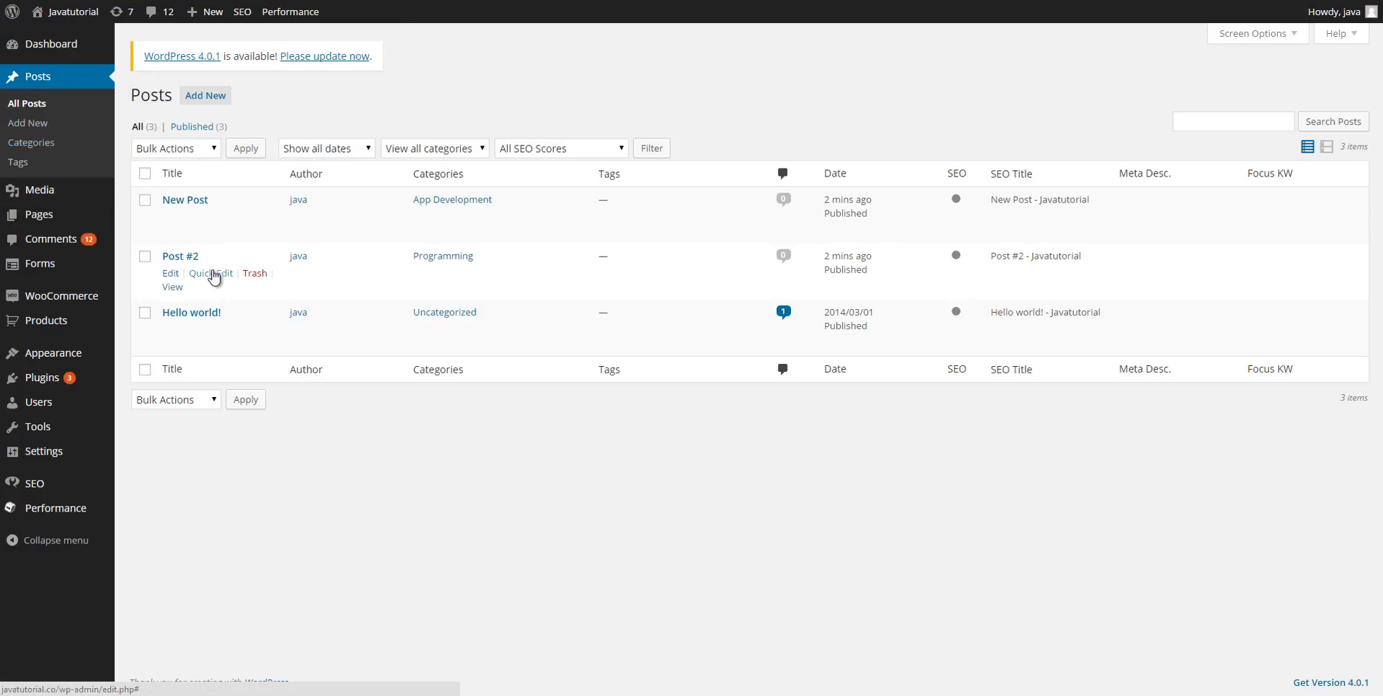
Make Post #2 sticky via Quick Edit and confirm it now tops the Blog page.
click(212, 271)
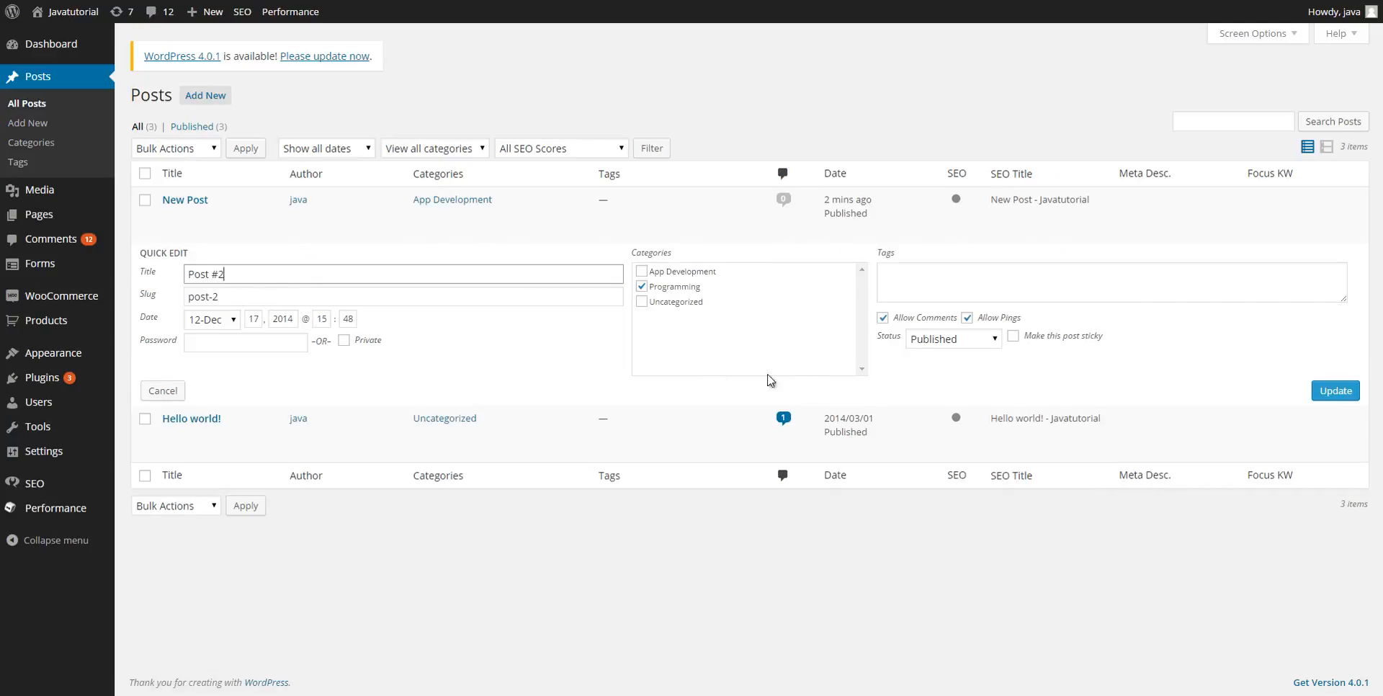
click(1015, 336)
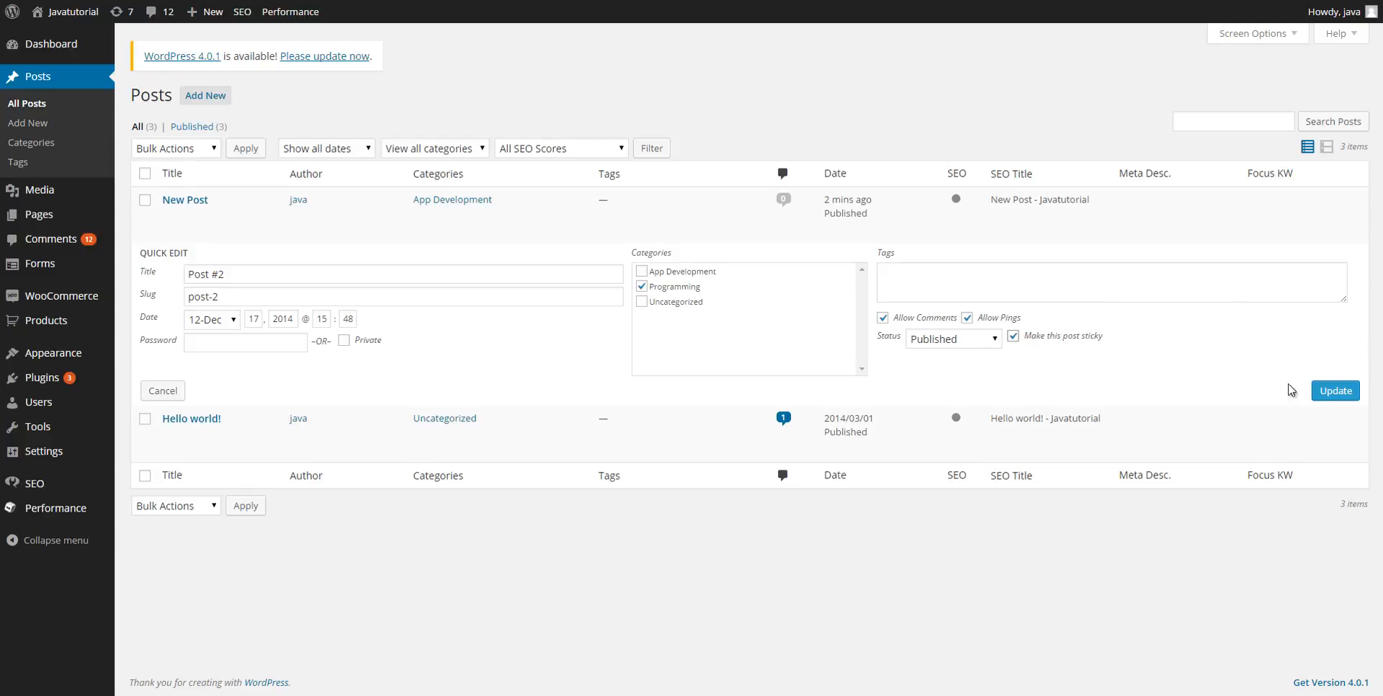
click(1336, 396)
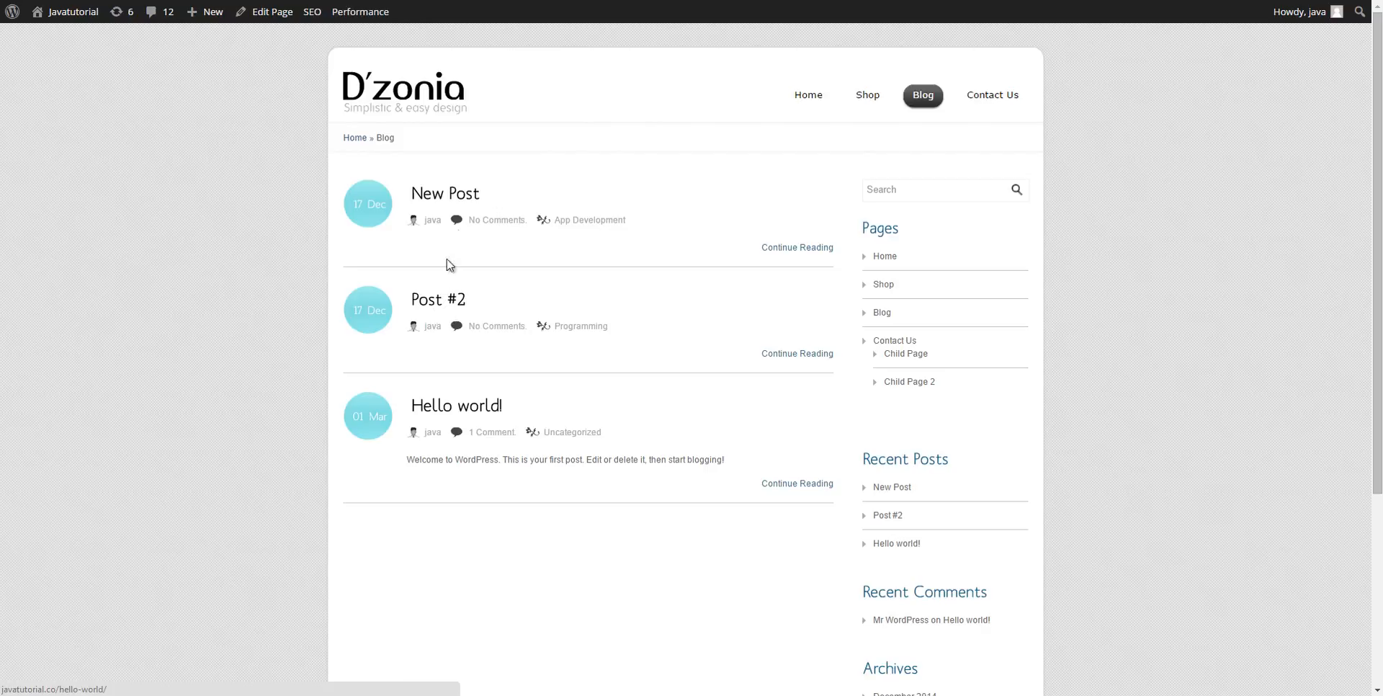
click(467, 193)
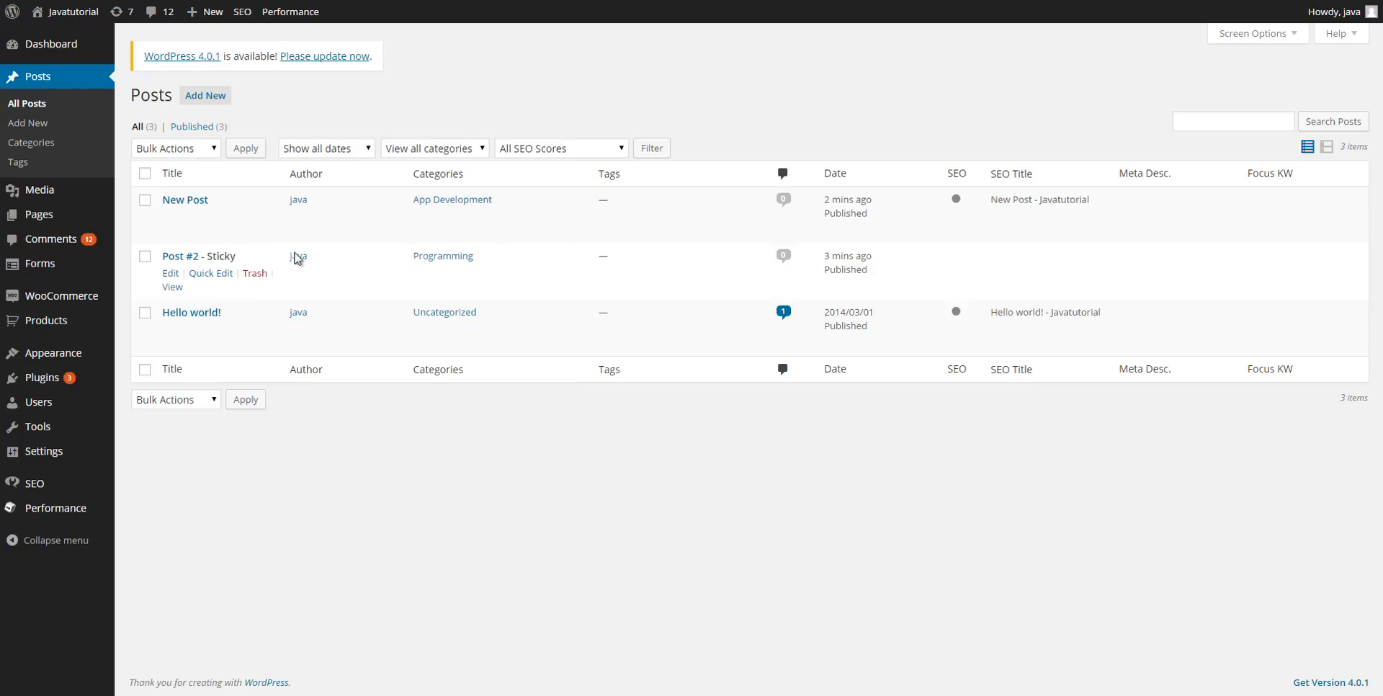
click(216, 274)
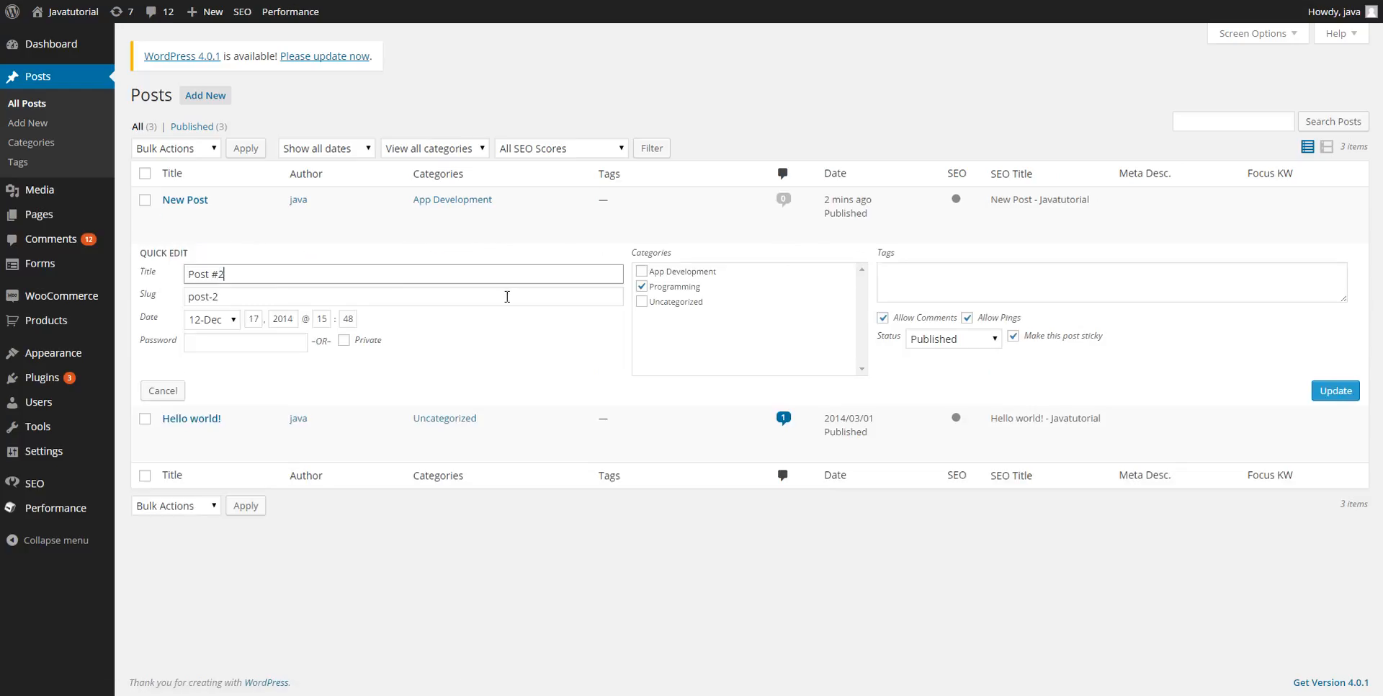
Make Post #2 no longer sticky, then review the post-date fields of Hello world! and New Post.
click(1013, 336)
click(1326, 392)
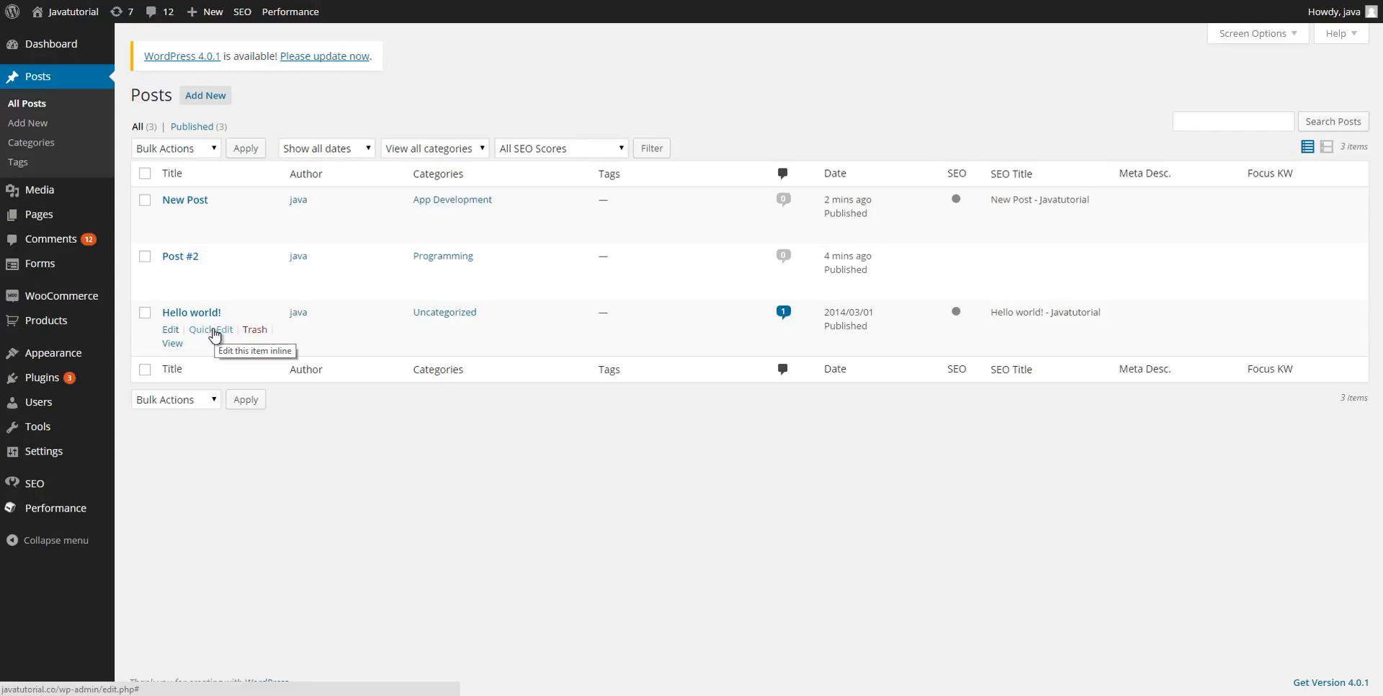
click(215, 333)
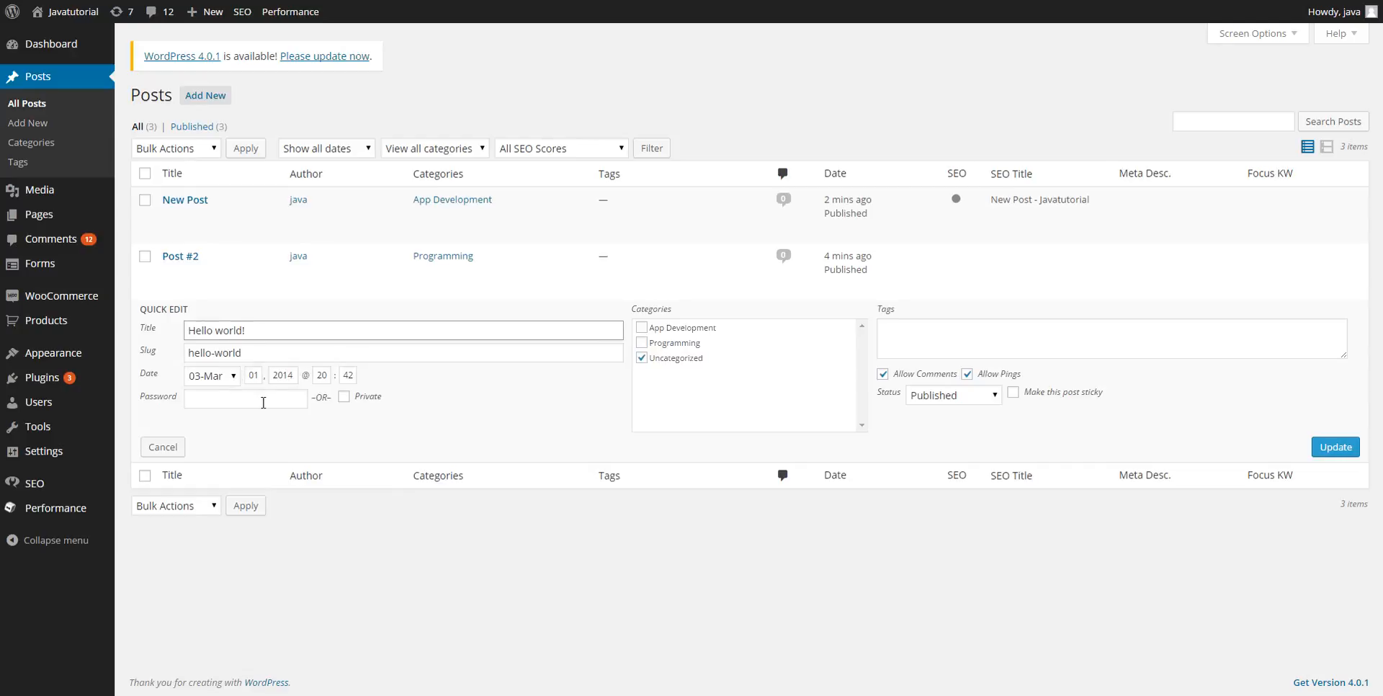
click(225, 379)
click(227, 381)
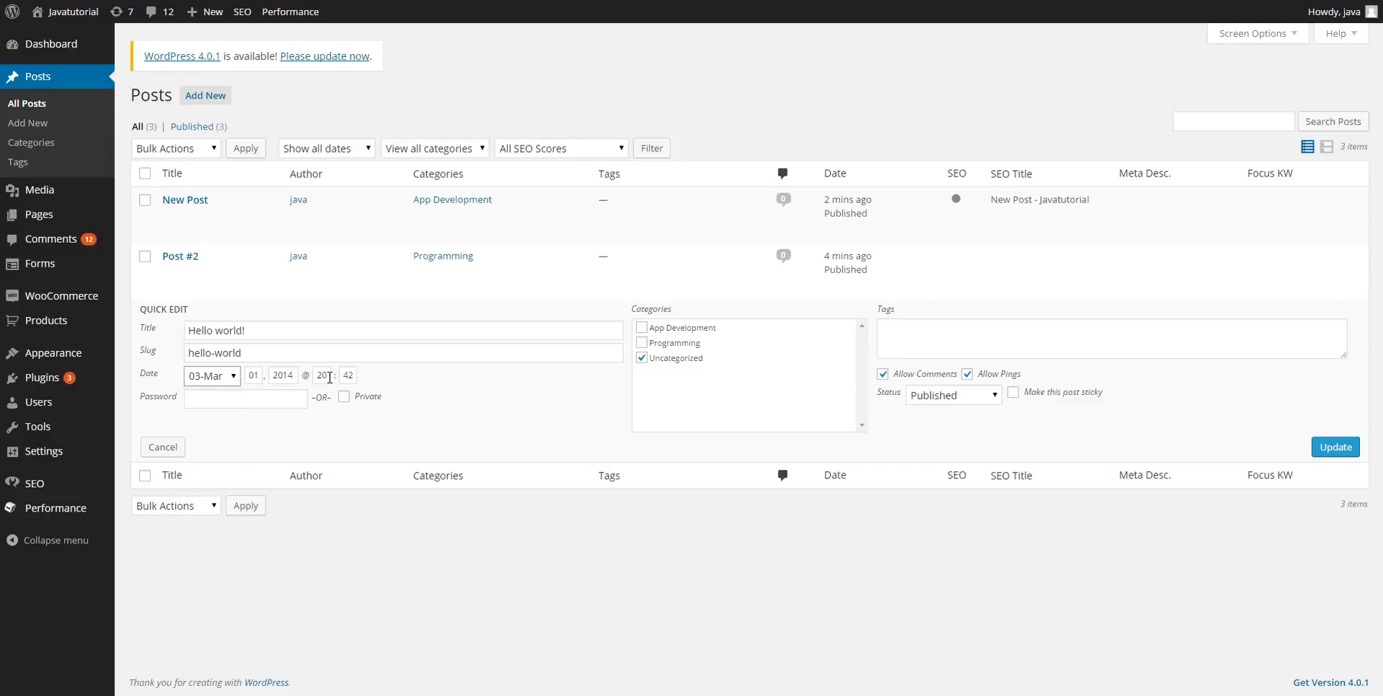
drag(329, 378, 340, 377)
click(418, 381)
click(208, 217)
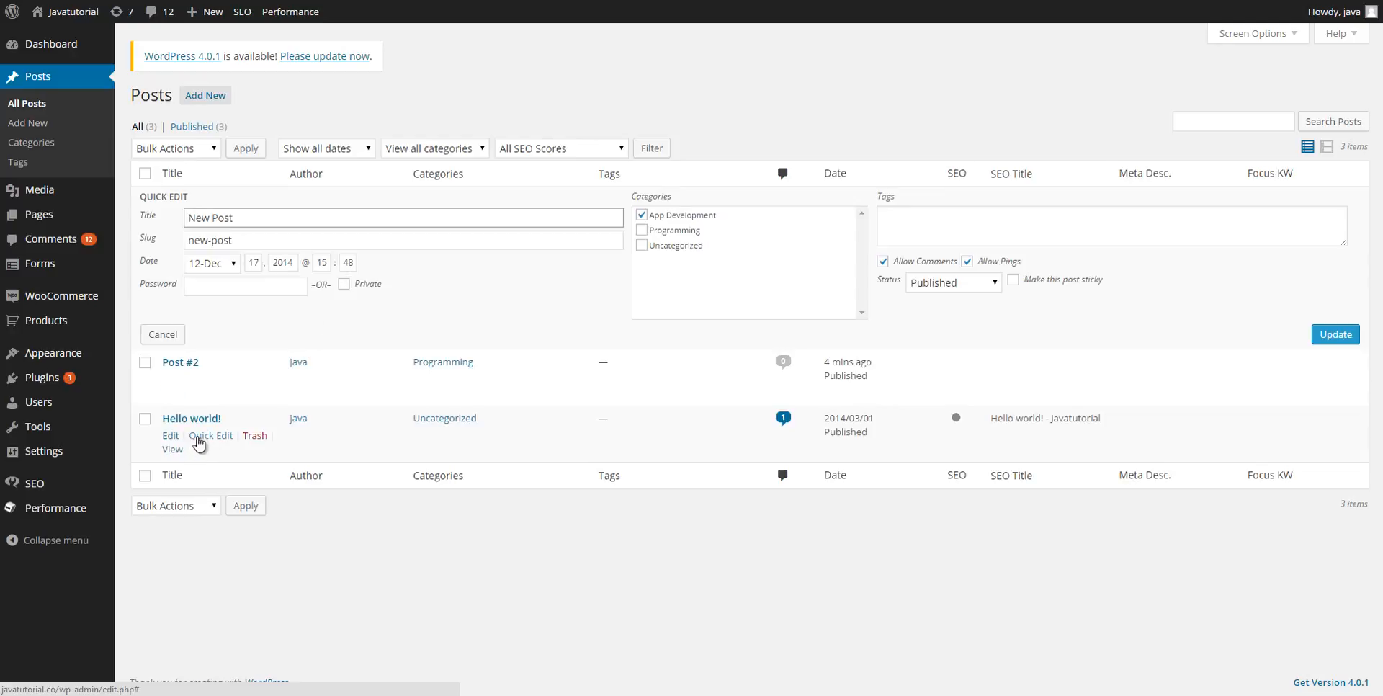
Change Hello world!'s date to 12-Dec, day 17, and save it.
click(200, 437)
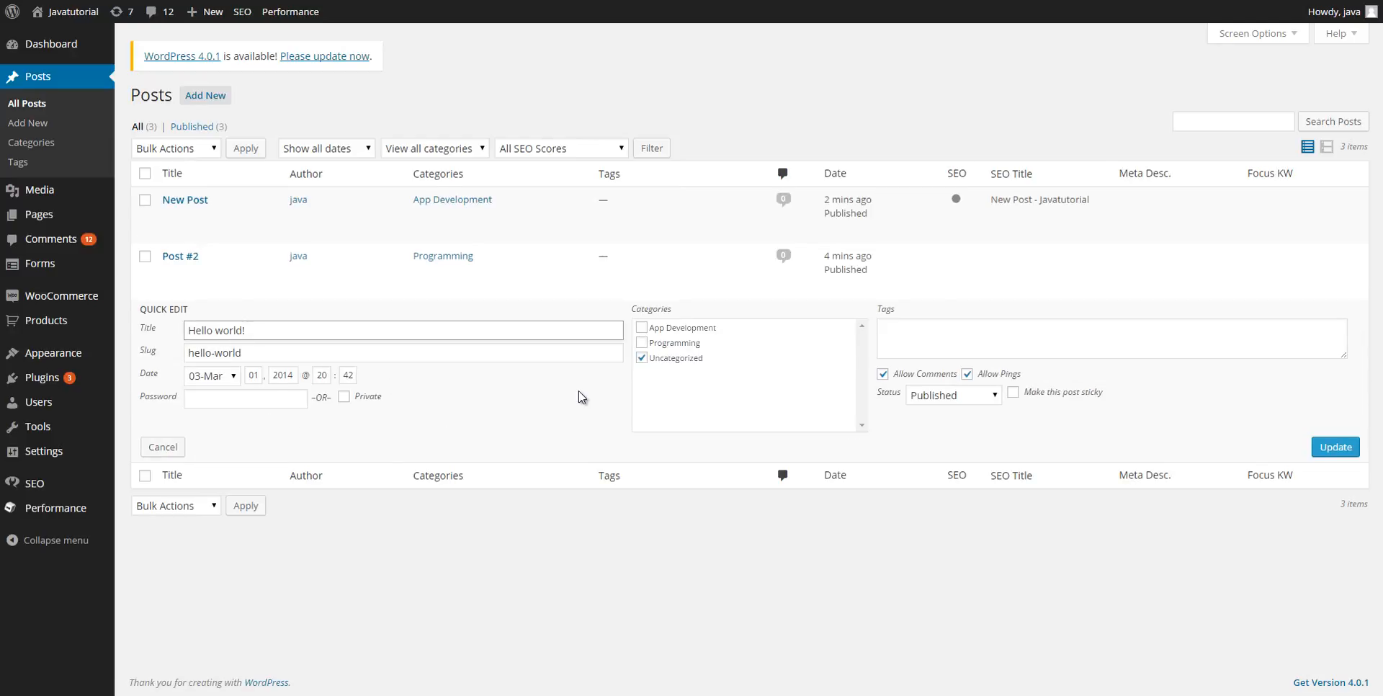
click(229, 377)
click(227, 545)
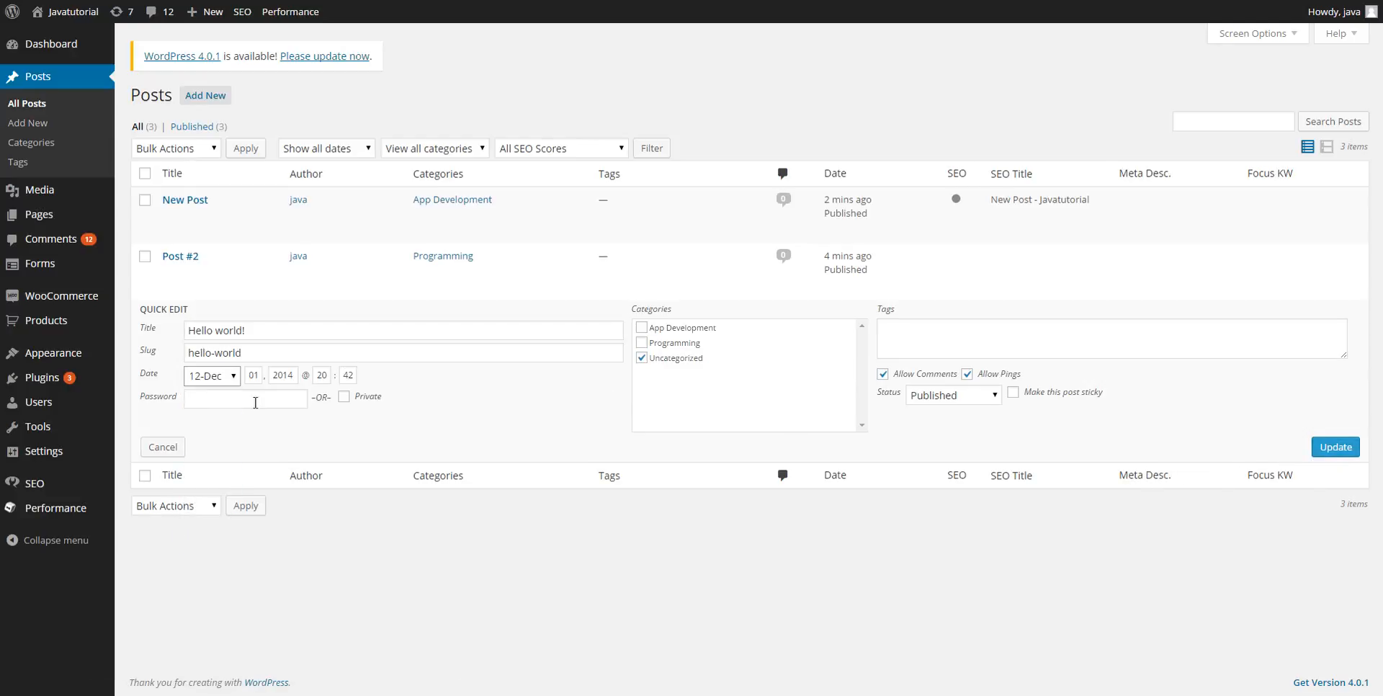
double_click(251, 375)
text(17)
click(1336, 447)
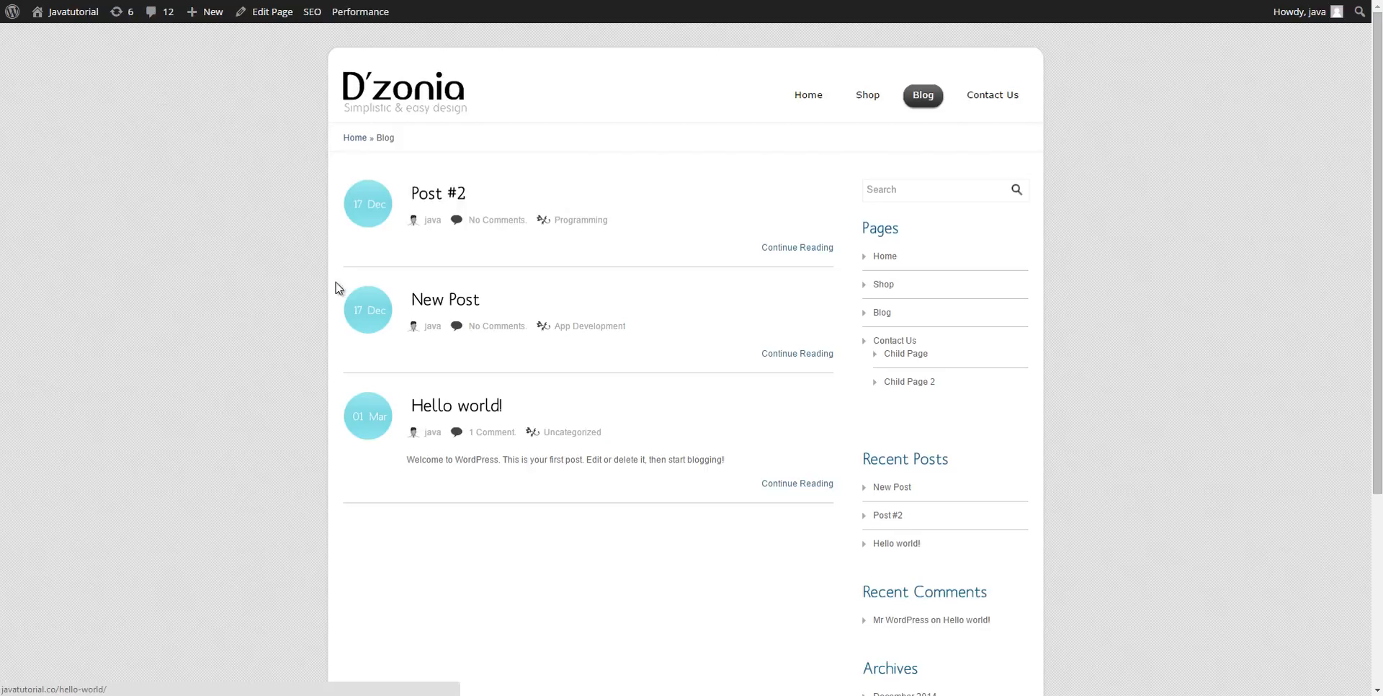
Reload the Blog page so it shows only New Post and Post #2, both dated 17 Dec.
key(F5)
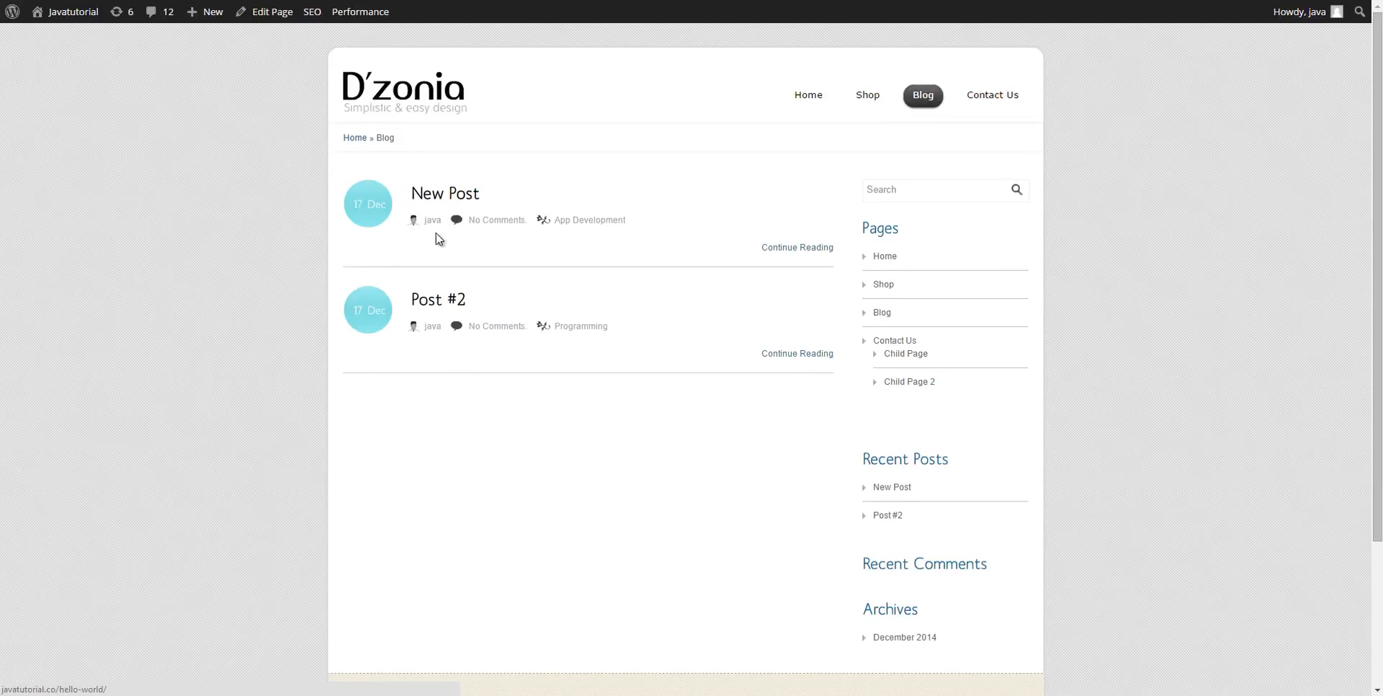